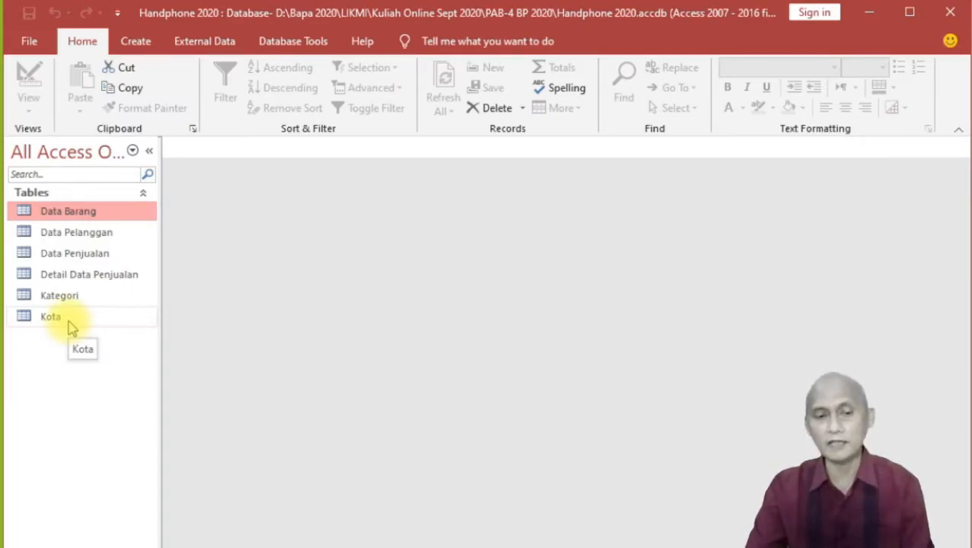
Open the Kota, Kategori, Data Barang, Data Pelanggan, Data Penjualan and Detail Data Penjualan tables to review their records.
{"action": "double_click", "coordinate": [70, 324]}
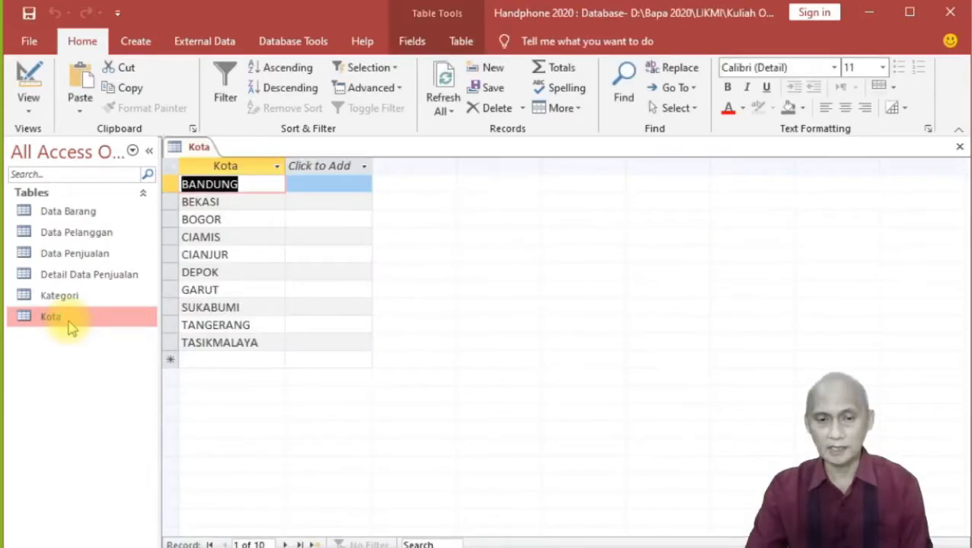
{"action": "double_click", "coordinate": [66, 301]}
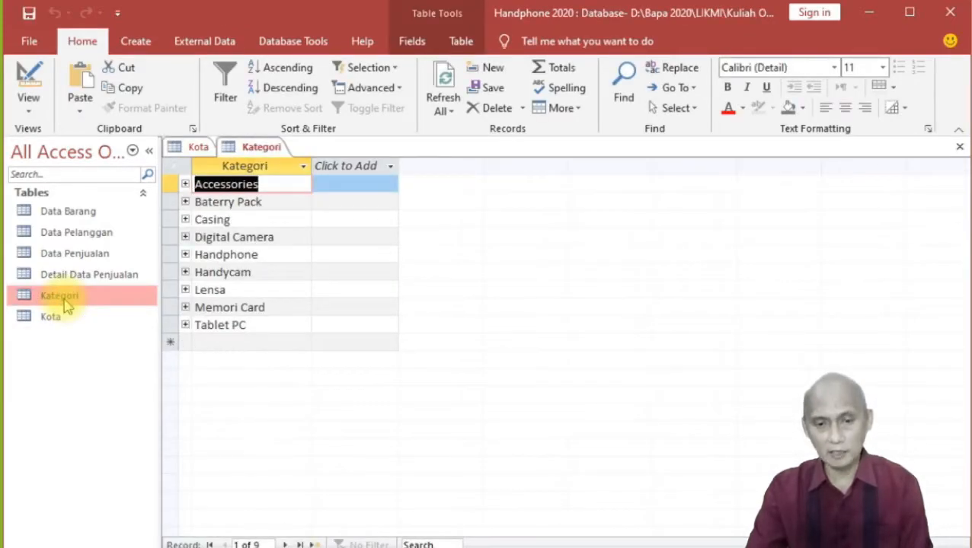
{"action": "left_click", "coordinate": [79, 215]}
{"action": "double_click", "coordinate": [79, 214]}
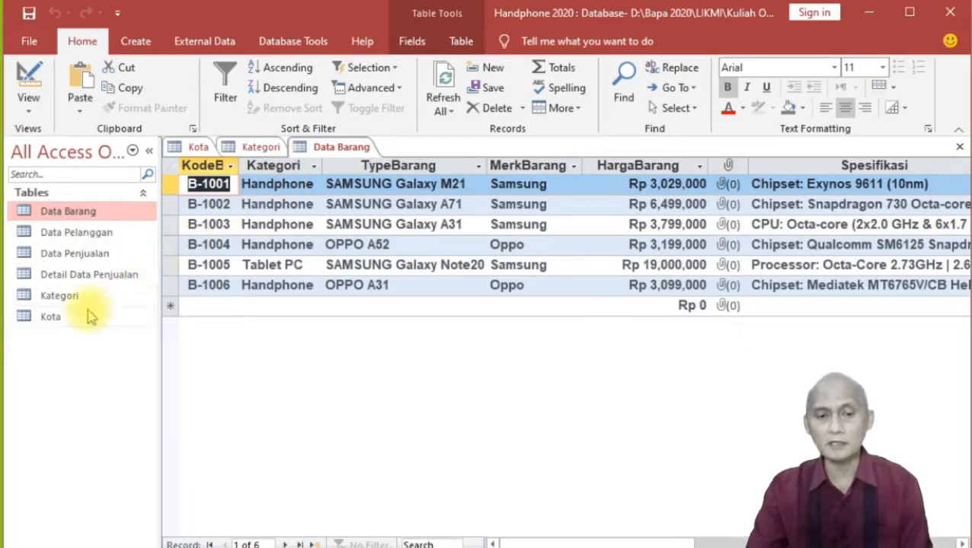
{"action": "double_click", "coordinate": [74, 232]}
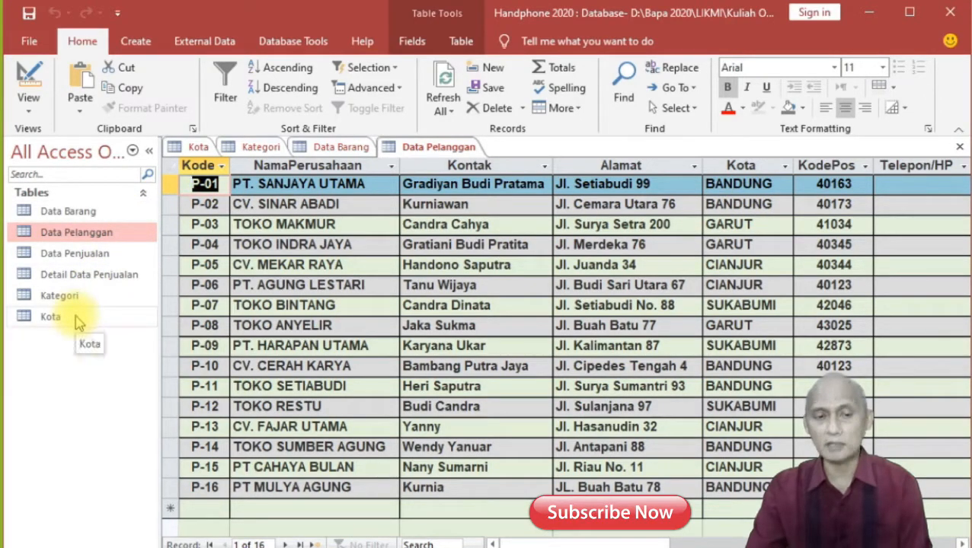
{"action": "left_click", "coordinate": [81, 259]}
{"action": "double_click", "coordinate": [81, 260]}
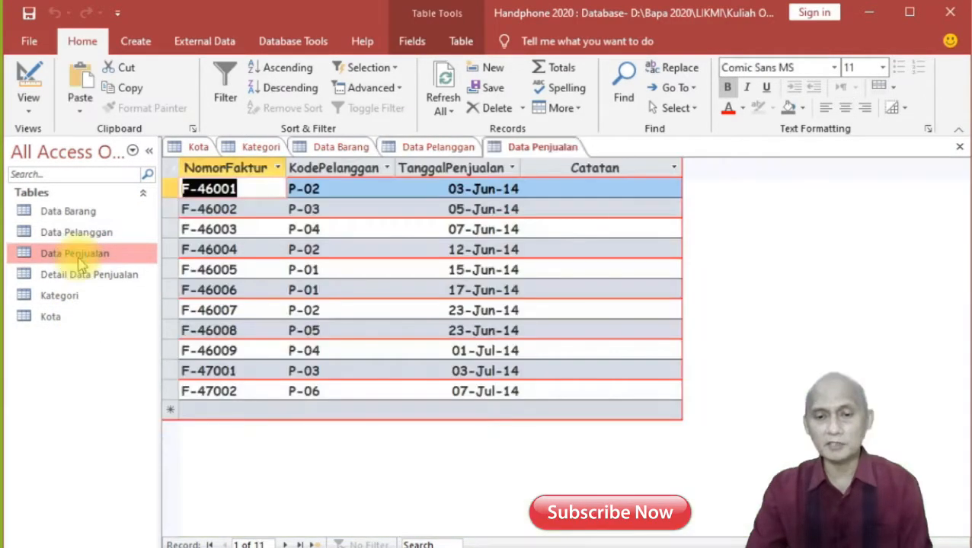
{"action": "double_click", "coordinate": [81, 277]}
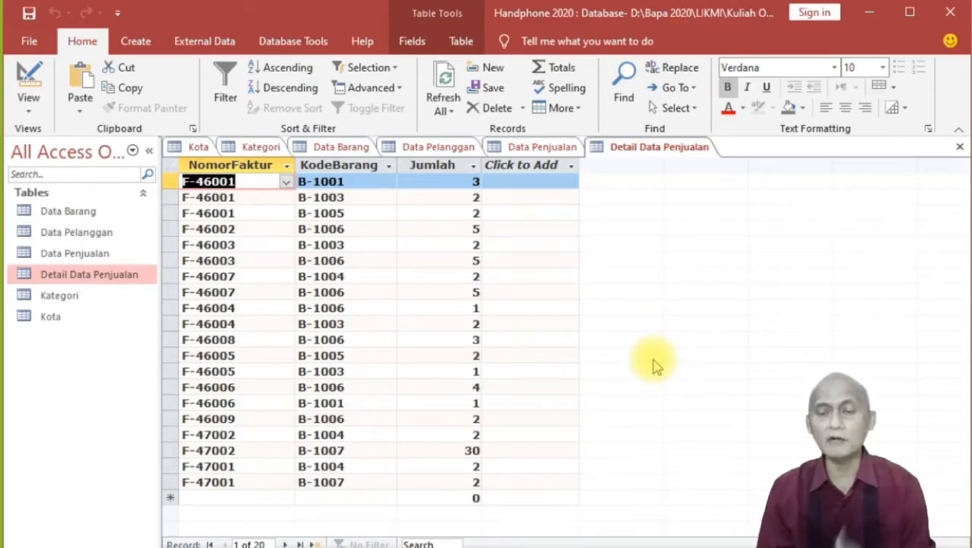
Close all six open table datasheets one after another.
{"action": "right_click", "coordinate": [662, 150]}
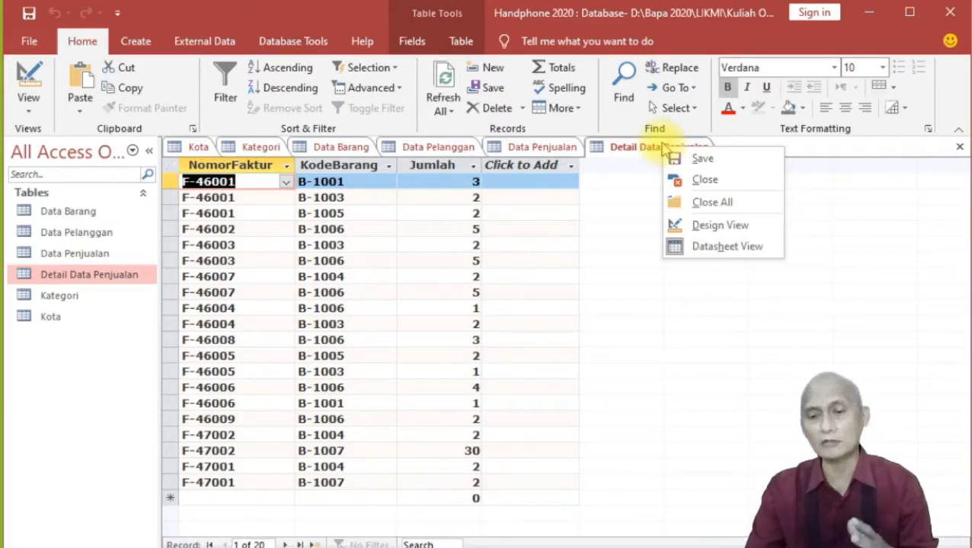
{"action": "left_click", "coordinate": [687, 178]}
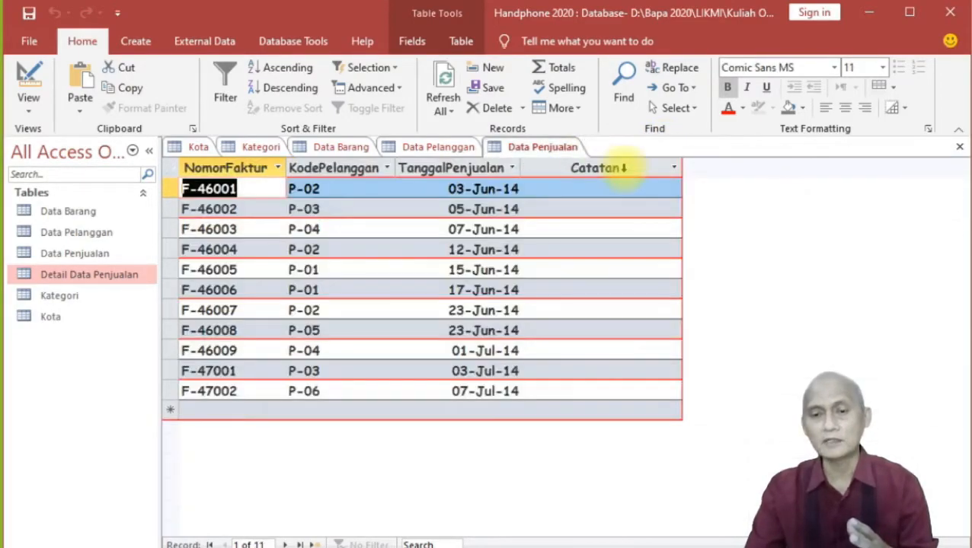
{"action": "right_click", "coordinate": [545, 149]}
{"action": "left_click", "coordinate": [576, 177]}
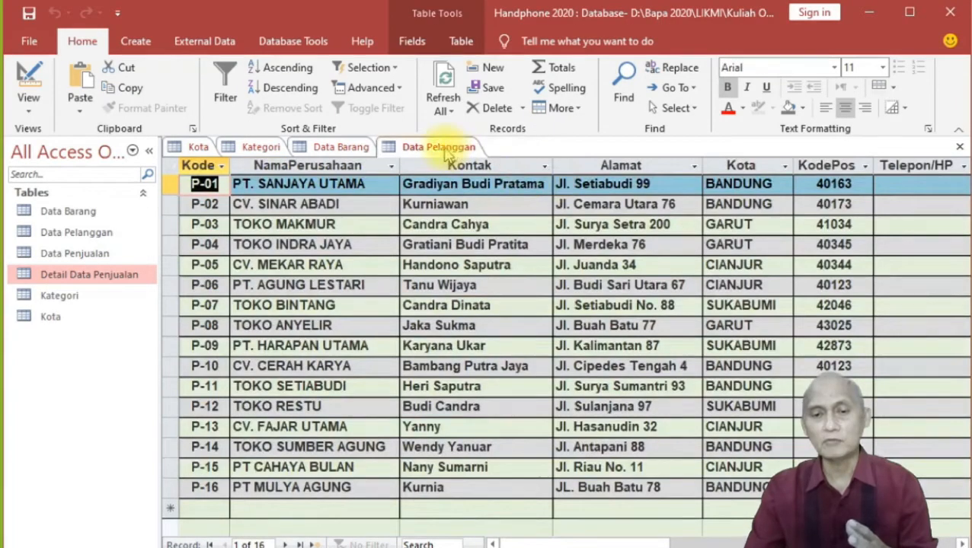
{"action": "right_click", "coordinate": [447, 151]}
{"action": "left_click", "coordinate": [466, 177]}
{"action": "right_click", "coordinate": [368, 151]}
{"action": "key", "text": "Escape"}
{"action": "right_click", "coordinate": [337, 152]}
{"action": "left_click", "coordinate": [352, 177]}
{"action": "right_click", "coordinate": [262, 149]}
{"action": "left_click", "coordinate": [271, 174]}
{"action": "right_click", "coordinate": [214, 148]}
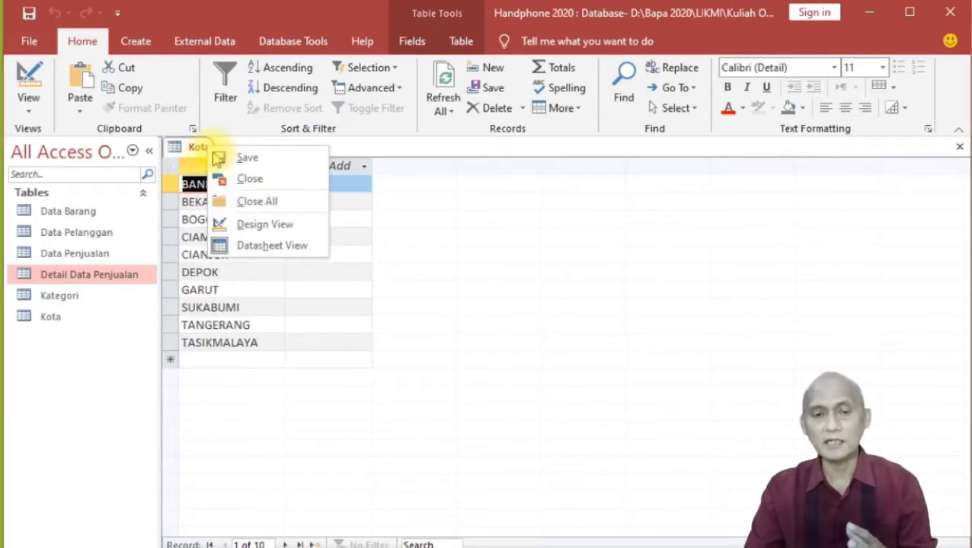
{"action": "left_click", "coordinate": [251, 178]}
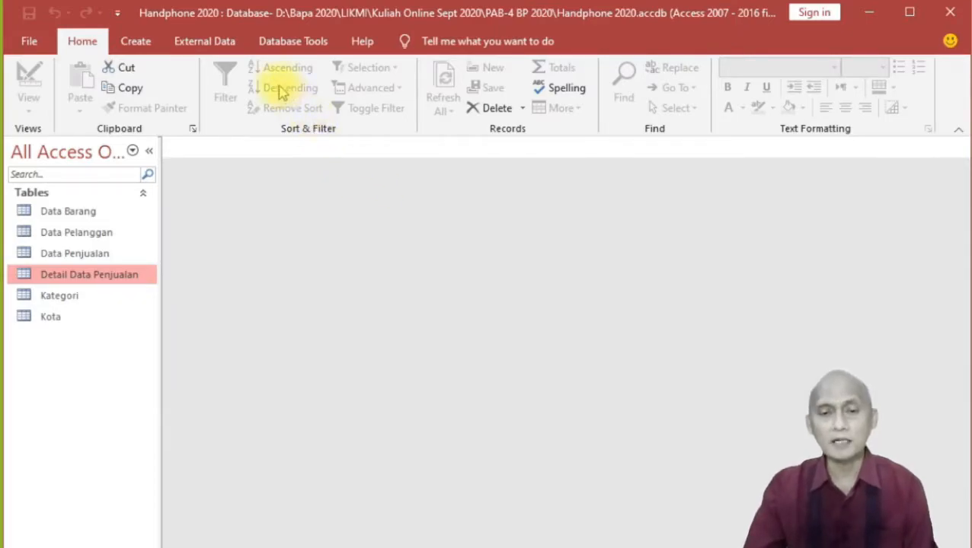
Open the database's Relationships layout and collapse the FotoBarang subfields in the Data Barang table.
{"action": "left_click", "coordinate": [292, 43]}
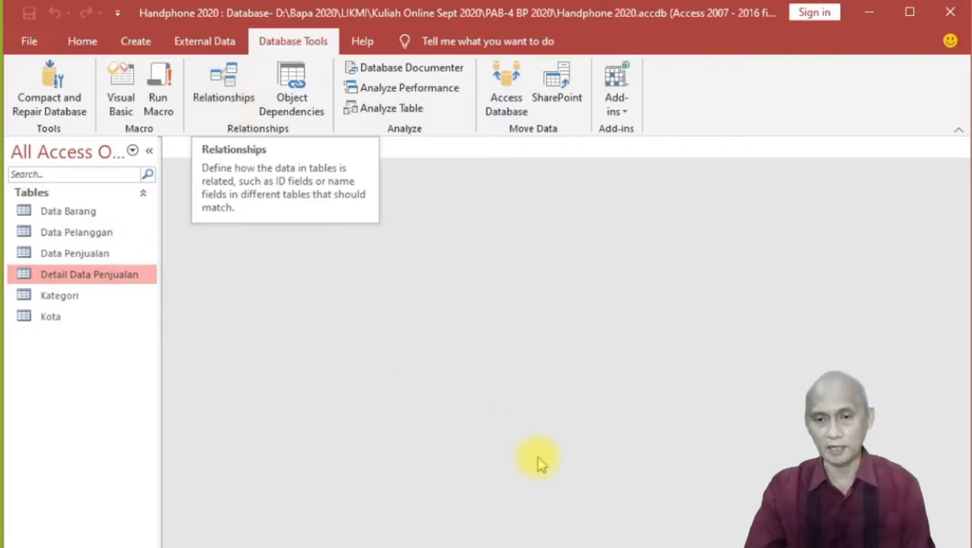
{"action": "left_click", "coordinate": [226, 112]}
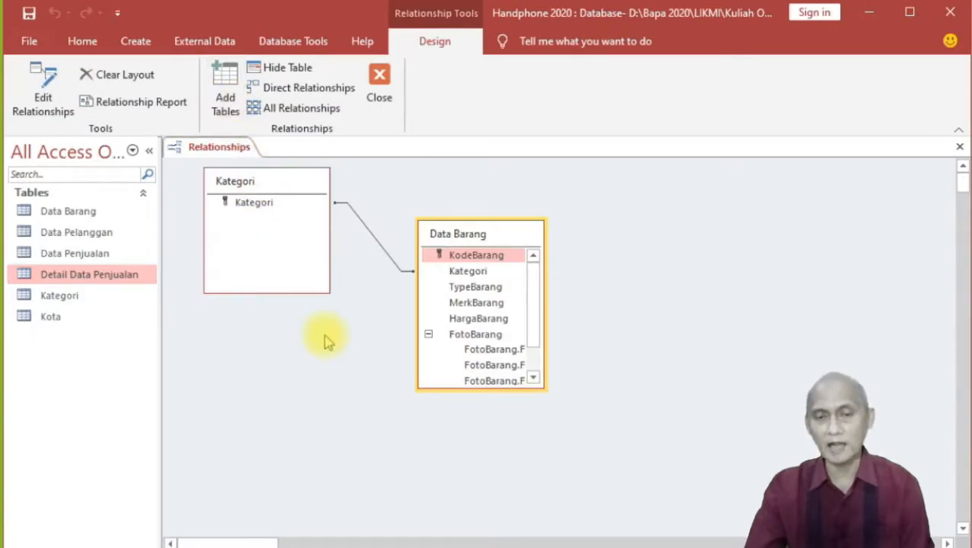
{"action": "left_click", "coordinate": [428, 334]}
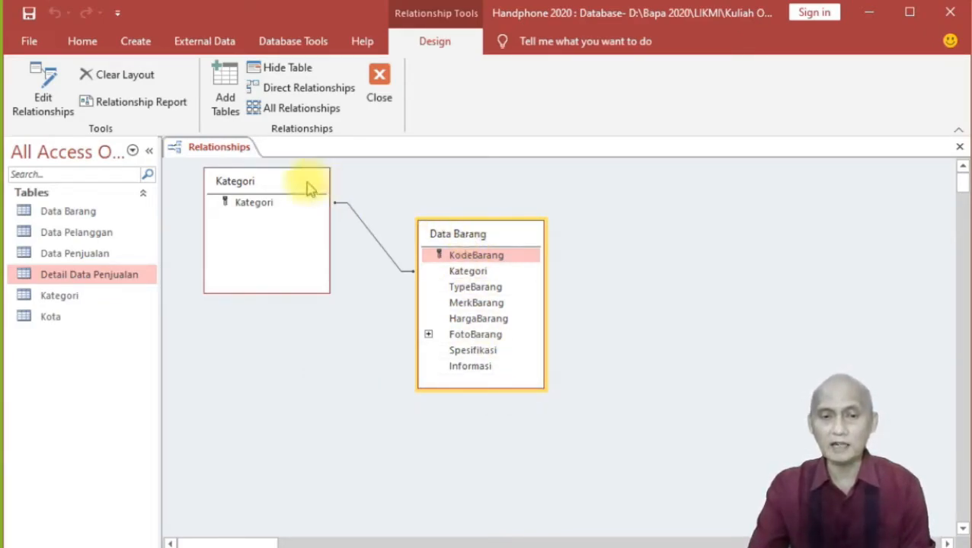
{"action": "left_click", "coordinate": [457, 271]}
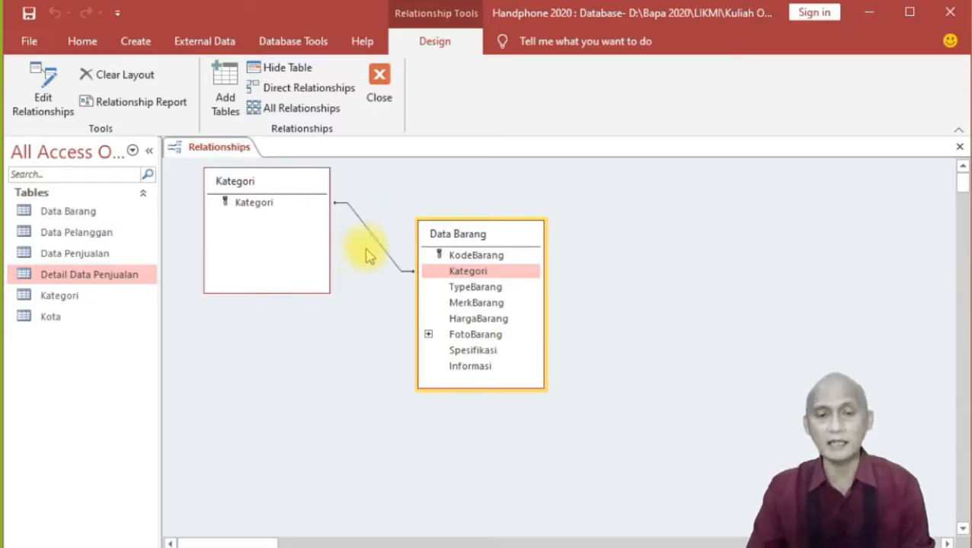
Add the Kota table to the Relationships layout.
{"action": "left_click", "coordinate": [226, 90]}
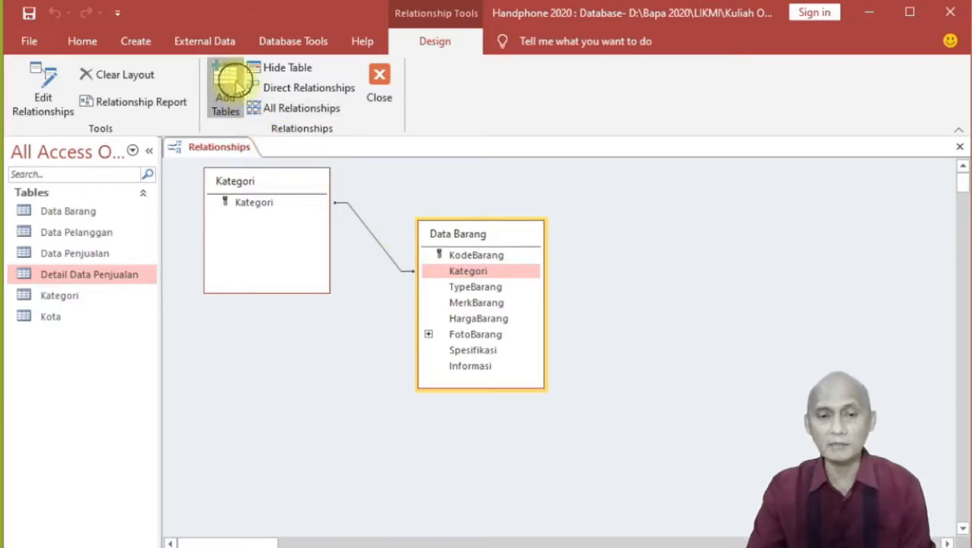
{"action": "left_click_drag", "start_coordinate": [450, 62], "coordinate": [583, 99]}
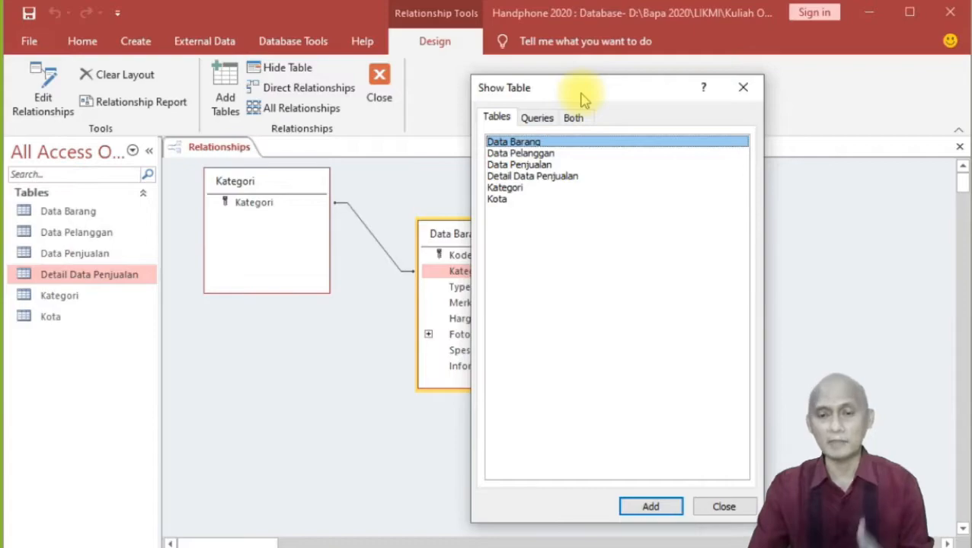
{"action": "left_click_drag", "start_coordinate": [586, 99], "coordinate": [680, 93]}
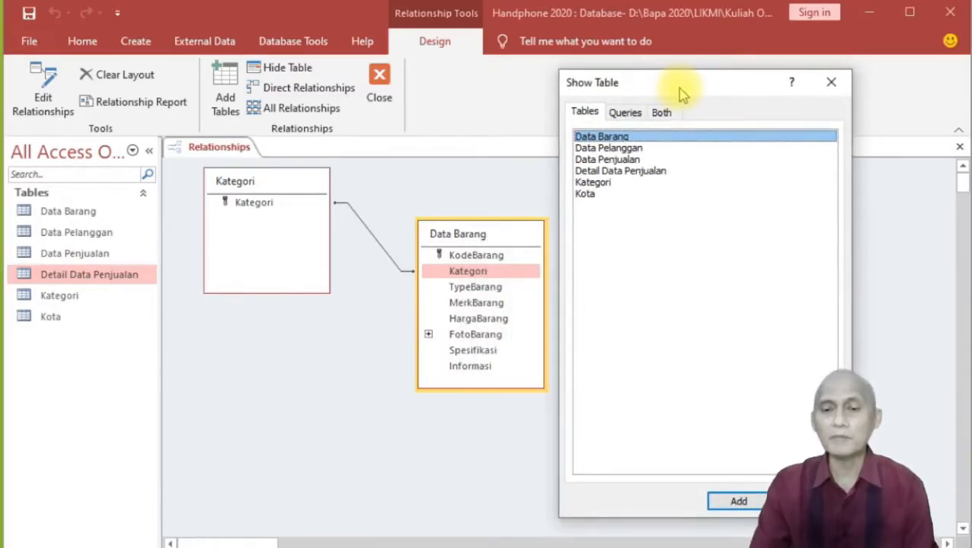
{"action": "left_click", "coordinate": [451, 238]}
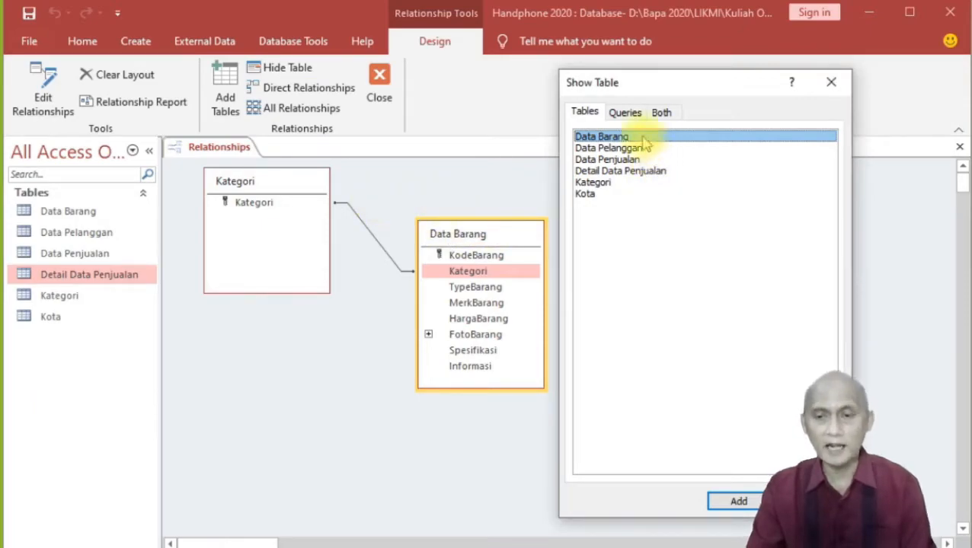
{"action": "left_click", "coordinate": [590, 195]}
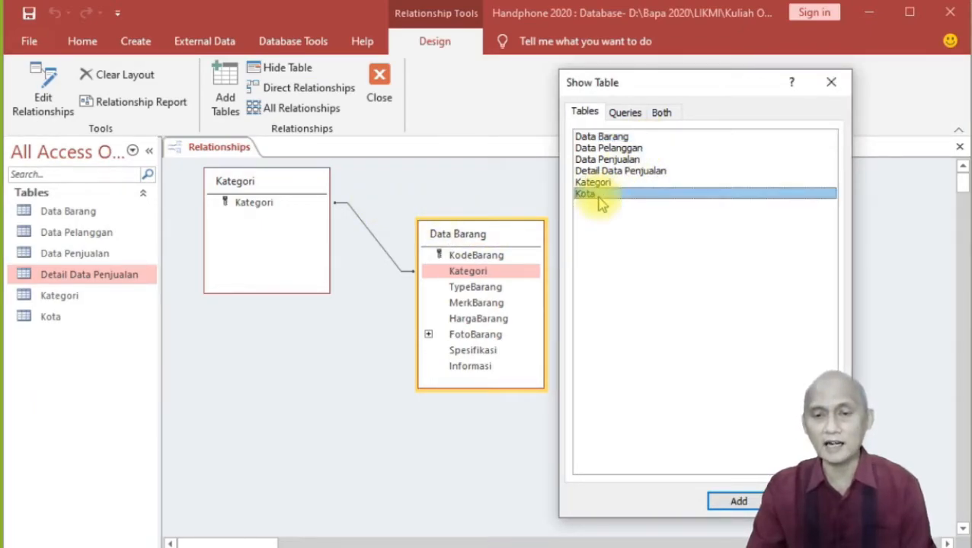
{"action": "left_click", "coordinate": [739, 503]}
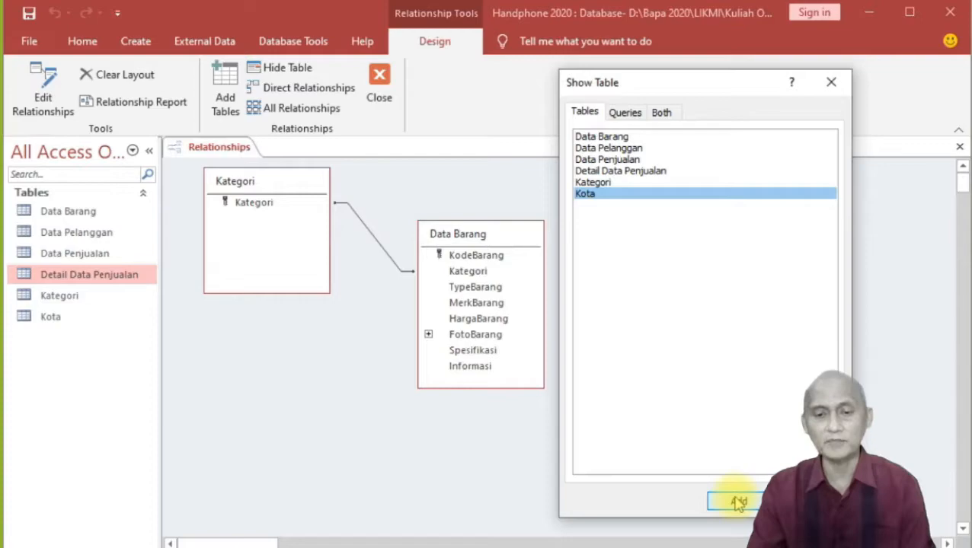
Add the Data Pelanggan, Data Penjualan and Detail Data Penjualan tables to the layout and finish adding tables.
{"action": "left_click", "coordinate": [621, 136]}
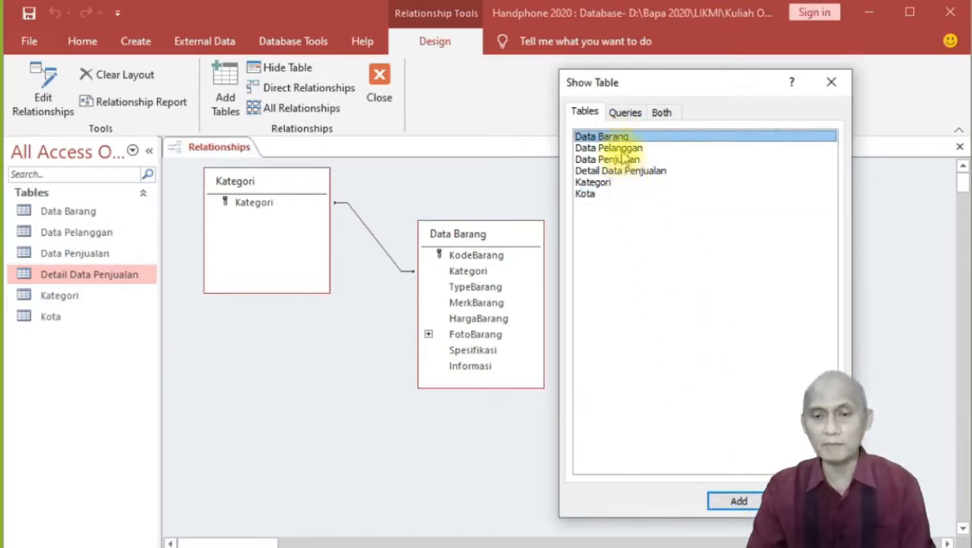
{"action": "left_click", "coordinate": [622, 149]}
{"action": "left_click", "coordinate": [733, 508]}
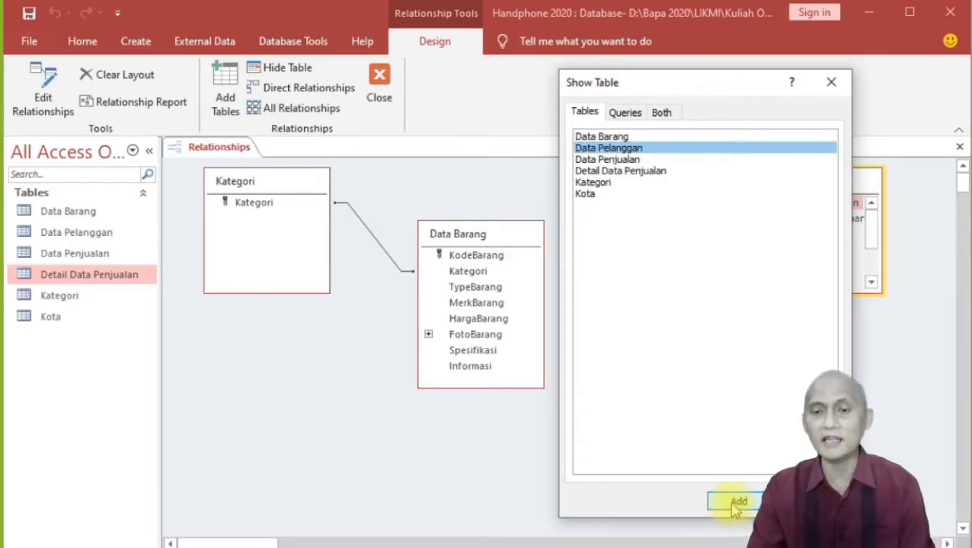
{"action": "left_click", "coordinate": [618, 160]}
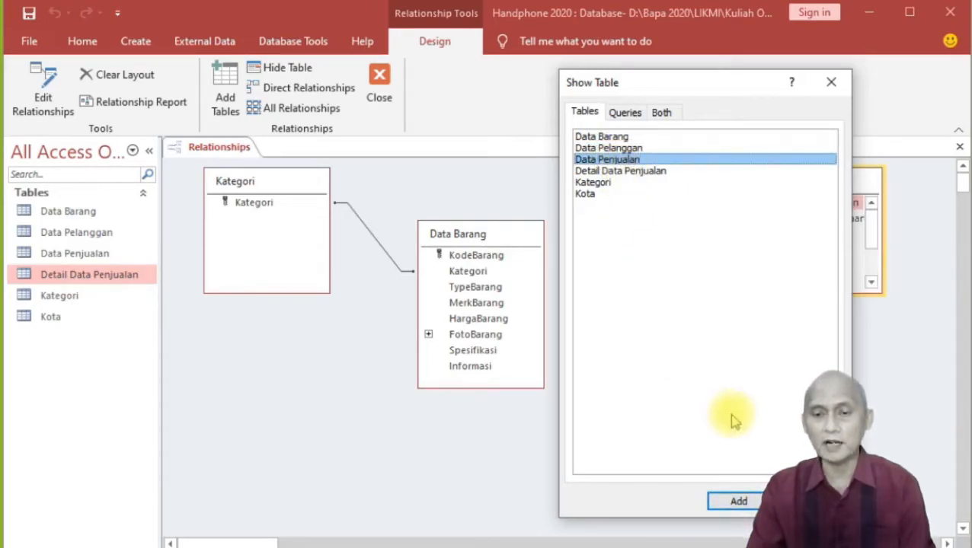
{"action": "left_click", "coordinate": [735, 501]}
{"action": "left_click", "coordinate": [622, 170]}
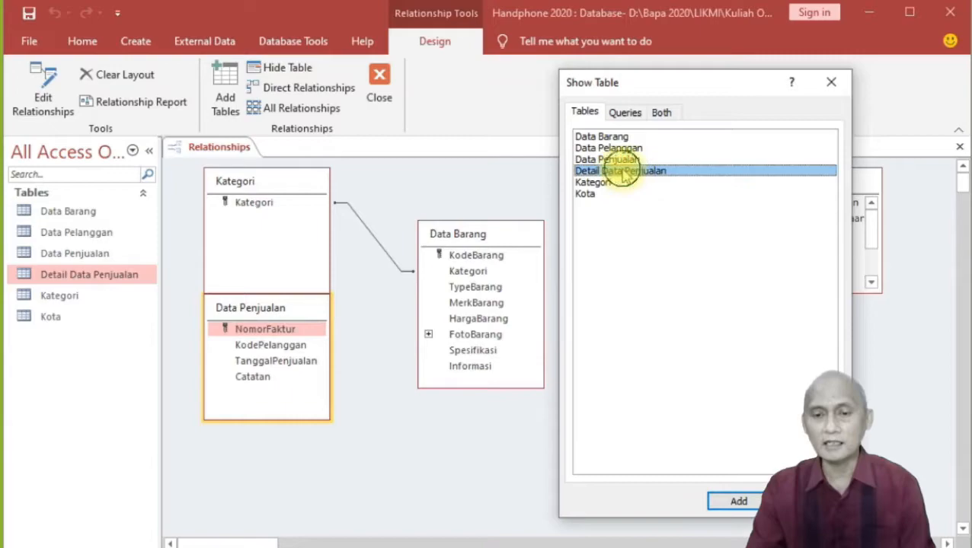
{"action": "left_click", "coordinate": [737, 501]}
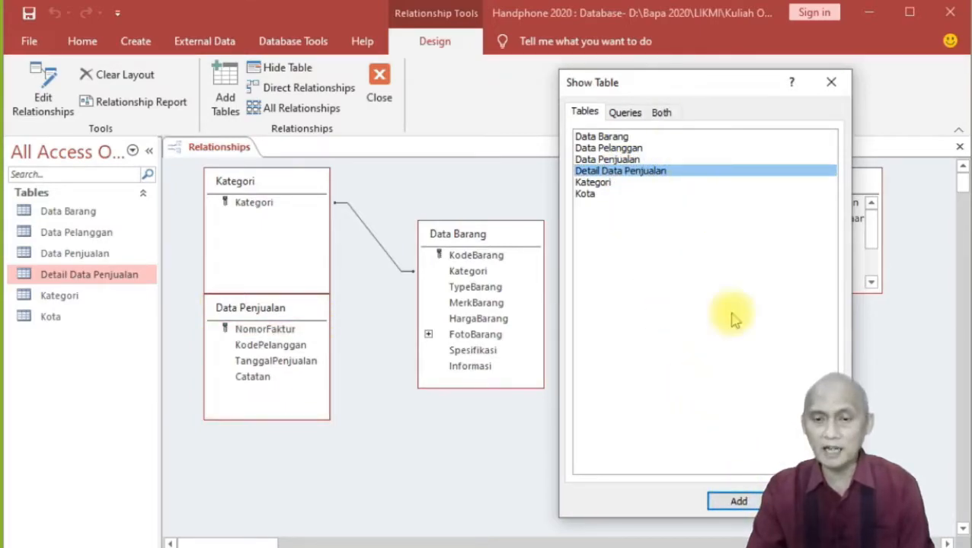
{"action": "left_click", "coordinate": [807, 501]}
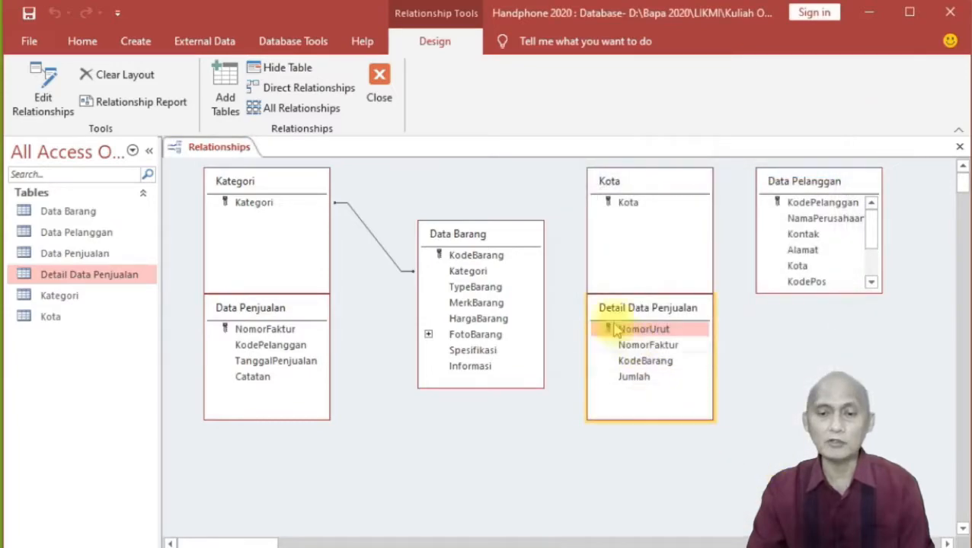
Review which tables and queries can be added to the layout, without adding any.
{"action": "left_click", "coordinate": [225, 97]}
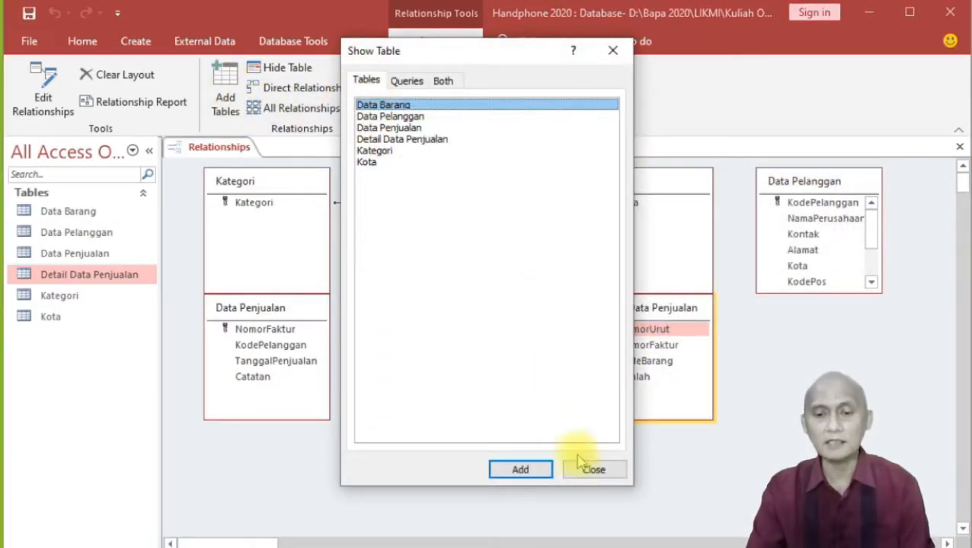
{"action": "left_click", "coordinate": [405, 81]}
{"action": "left_click", "coordinate": [441, 81]}
{"action": "left_click", "coordinate": [367, 82]}
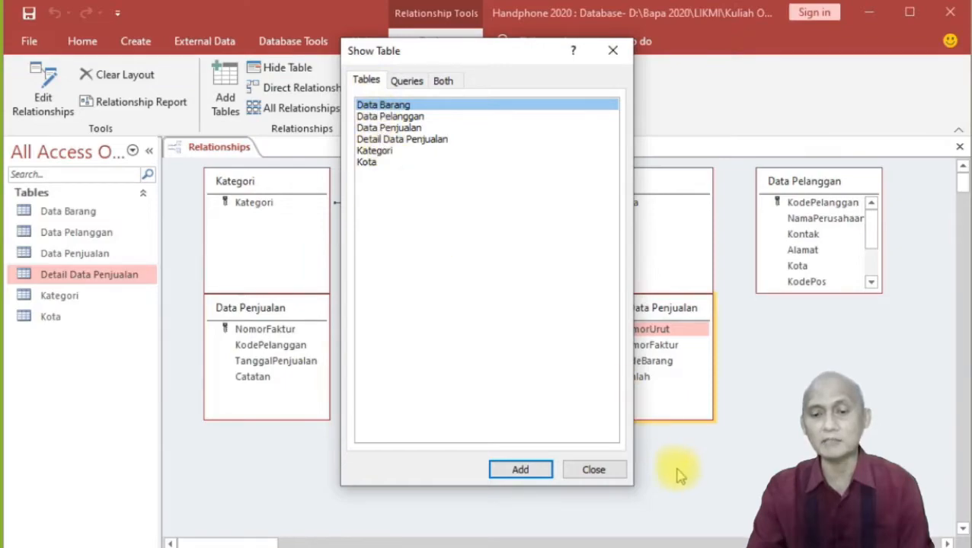
{"action": "left_click", "coordinate": [607, 469]}
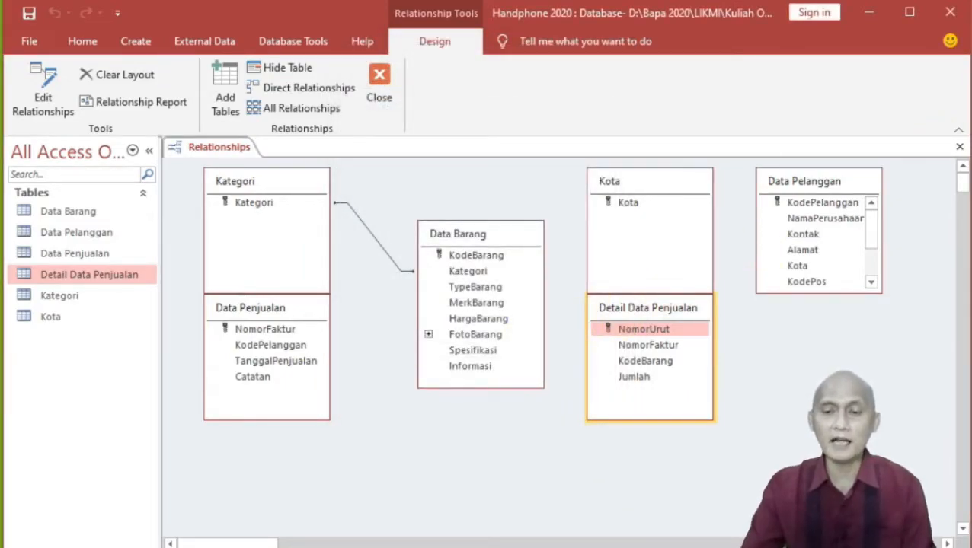
Spread Data Penjualan, Data Barang, Kategori and Kota across the lower part of the layout, making the Kategori box shorter.
{"action": "left_click_drag", "start_coordinate": [293, 309], "coordinate": [604, 415]}
{"action": "left_click_drag", "start_coordinate": [449, 234], "coordinate": [212, 330]}
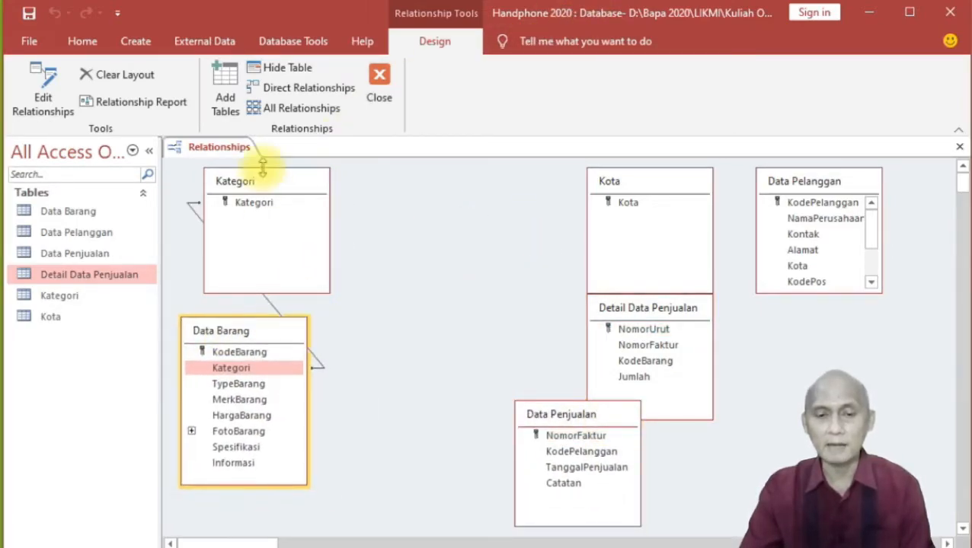
{"action": "left_click", "coordinate": [268, 181]}
{"action": "left_click_drag", "start_coordinate": [271, 182], "coordinate": [418, 413]}
{"action": "left_click_drag", "start_coordinate": [412, 433], "coordinate": [448, 440]}
{"action": "left_click_drag", "start_coordinate": [631, 181], "coordinate": [756, 400]}
Place Data Penjualan and Detail Data Penjualan side by side in the upper middle of the layout.
{"action": "left_click", "coordinate": [576, 415]}
{"action": "left_click_drag", "start_coordinate": [577, 415], "coordinate": [434, 213]}
{"action": "left_click_drag", "start_coordinate": [635, 306], "coordinate": [597, 212]}
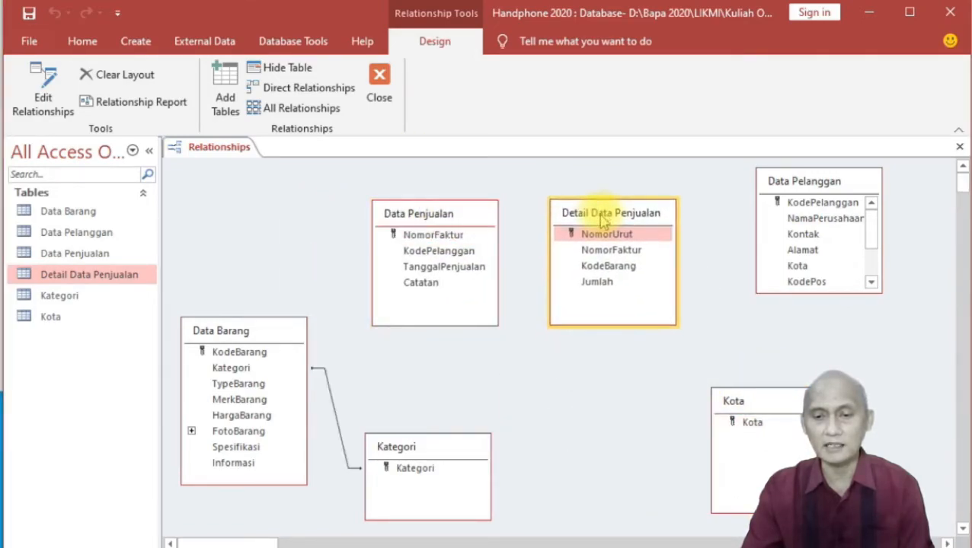
{"action": "left_click_drag", "start_coordinate": [617, 326], "coordinate": [618, 321]}
Move Data Pelanggan beside Data Penjualan, Data Barang to the far side of Detail Data Penjualan, and Kota below Data Pelanggan.
{"action": "left_click_drag", "start_coordinate": [812, 169], "coordinate": [257, 180]}
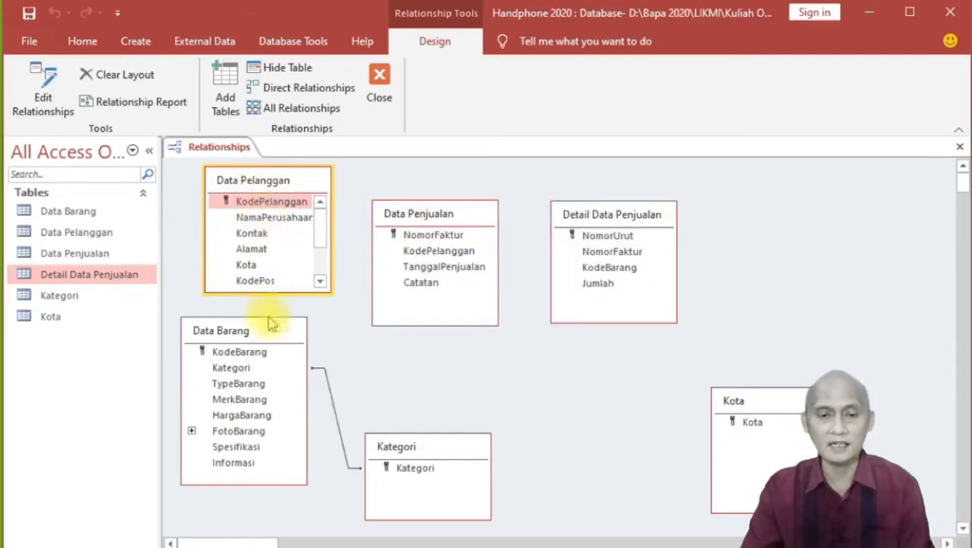
{"action": "left_click_drag", "start_coordinate": [260, 332], "coordinate": [822, 185]}
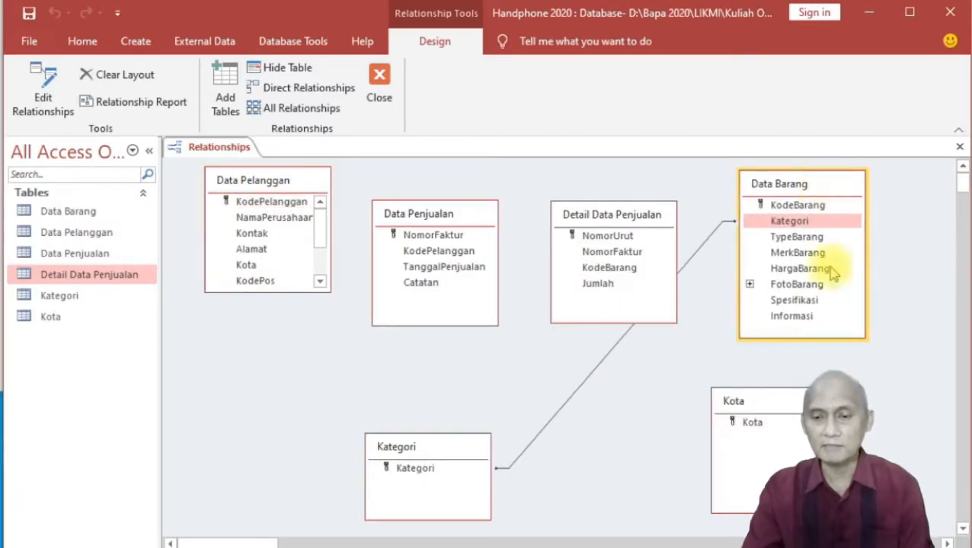
{"action": "left_click_drag", "start_coordinate": [763, 401], "coordinate": [263, 352]}
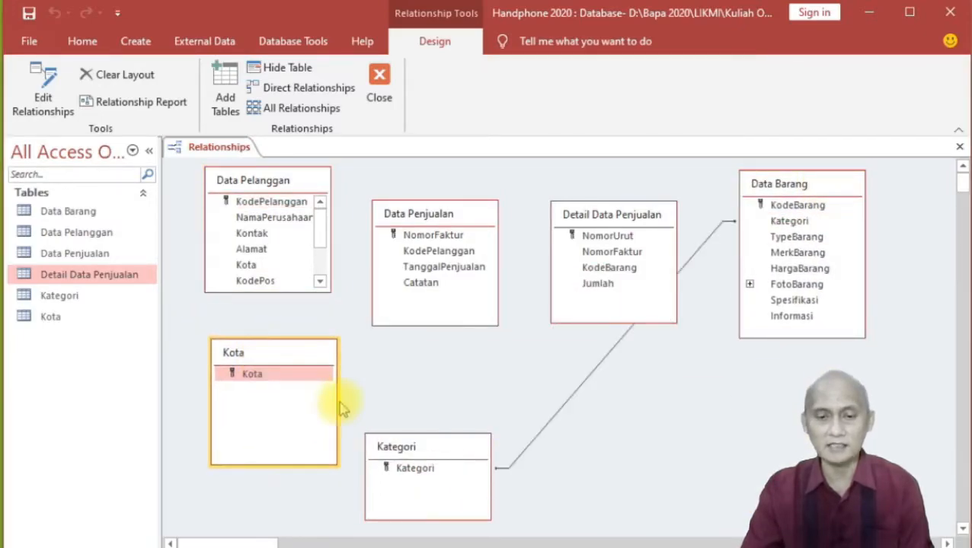
Move Kategori below Detail Data Penjualan, Kota toward the space below Data Penjualan, and shift Data Pelanggan slightly outward.
{"action": "left_click_drag", "start_coordinate": [427, 446], "coordinate": [626, 368]}
{"action": "left_click_drag", "start_coordinate": [257, 348], "coordinate": [362, 348]}
{"action": "left_click_drag", "start_coordinate": [259, 185], "coordinate": [235, 195]}
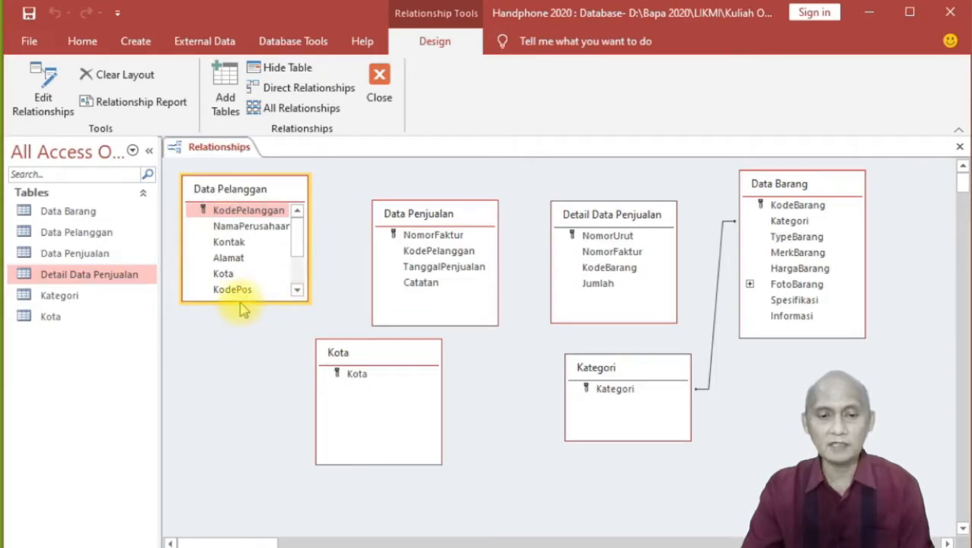
Lengthen the Data Pelanggan box to show all its fields, then shorten Kota and line it up with Kategori in the lower row.
{"action": "left_click_drag", "start_coordinate": [239, 303], "coordinate": [245, 368]}
{"action": "left_click_drag", "start_coordinate": [384, 362], "coordinate": [424, 393]}
{"action": "left_click_drag", "start_coordinate": [441, 494], "coordinate": [445, 448]}
{"action": "left_click_drag", "start_coordinate": [640, 373], "coordinate": [642, 385]}
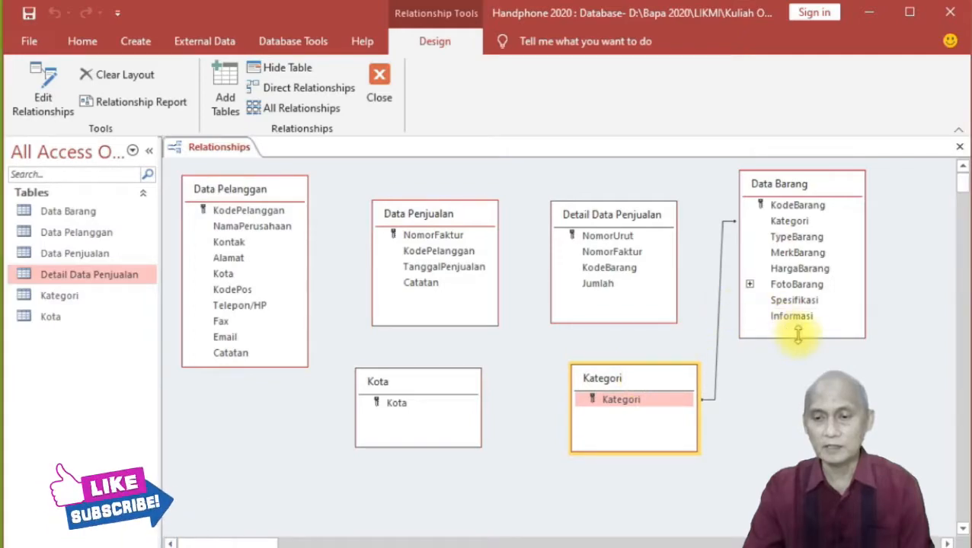
Move Data Barang farther outward and make its box slightly taller, then shift Kota and Kategori a little lower.
{"action": "left_click_drag", "start_coordinate": [788, 187], "coordinate": [823, 193]}
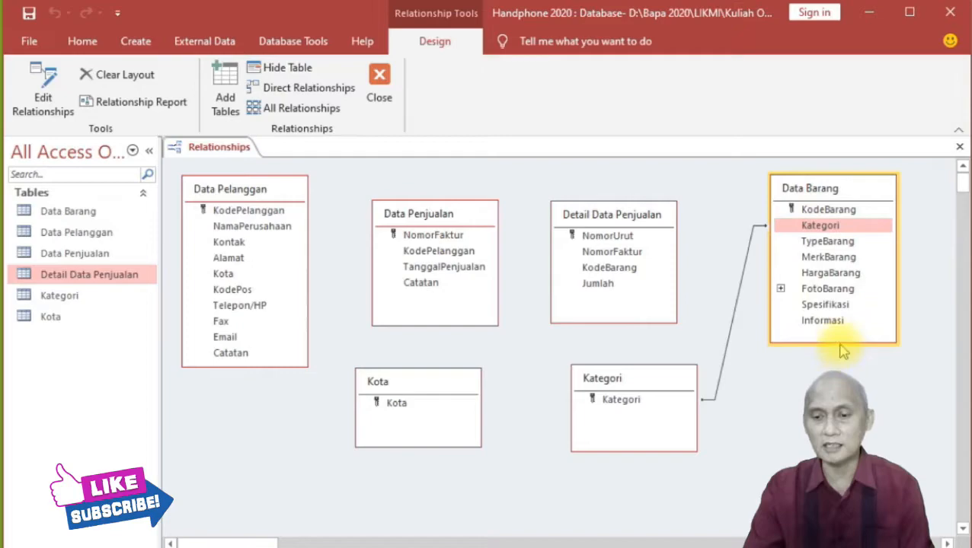
{"action": "left_click_drag", "start_coordinate": [839, 342], "coordinate": [839, 353]}
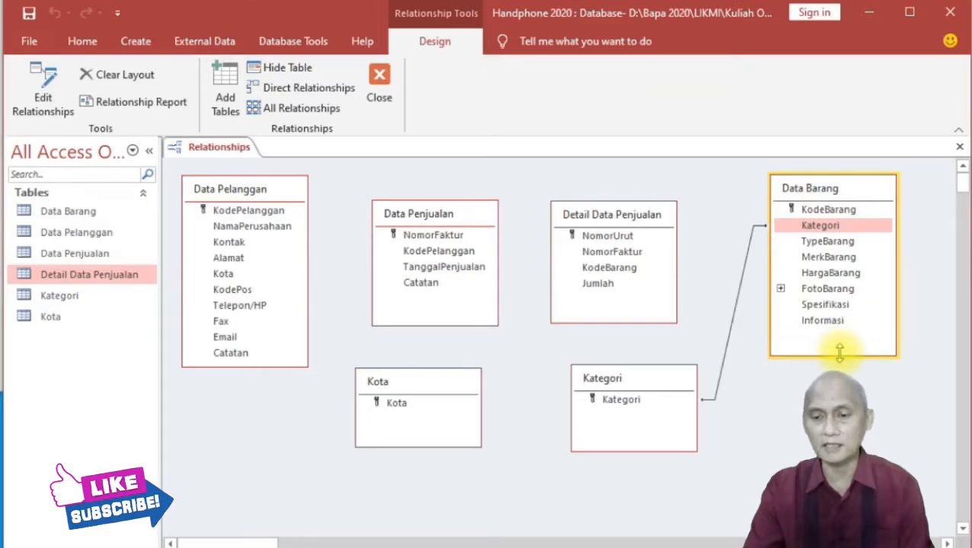
{"action": "left_click_drag", "start_coordinate": [447, 396], "coordinate": [437, 413]}
{"action": "left_click_drag", "start_coordinate": [641, 366], "coordinate": [656, 394]}
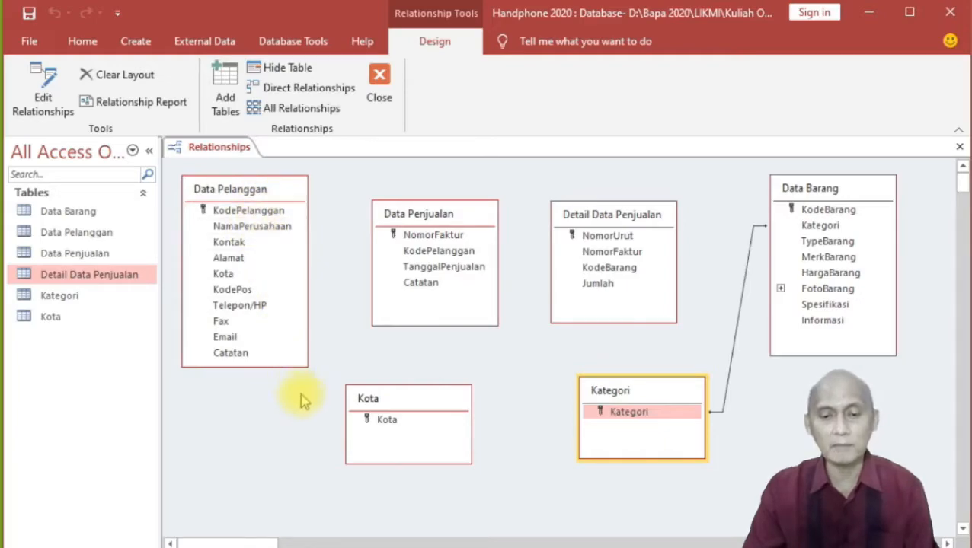
Adjust the Kota box's position and create a relationship from its Kota field to the Kota field in Data Pelanggan.
{"action": "left_click_drag", "start_coordinate": [223, 274], "coordinate": [255, 280]}
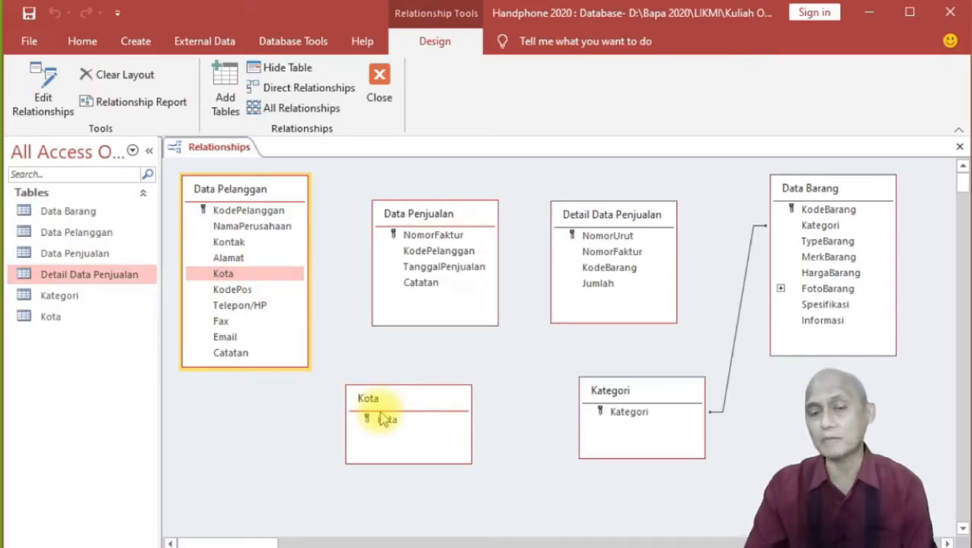
{"action": "left_click_drag", "start_coordinate": [389, 399], "coordinate": [406, 395]}
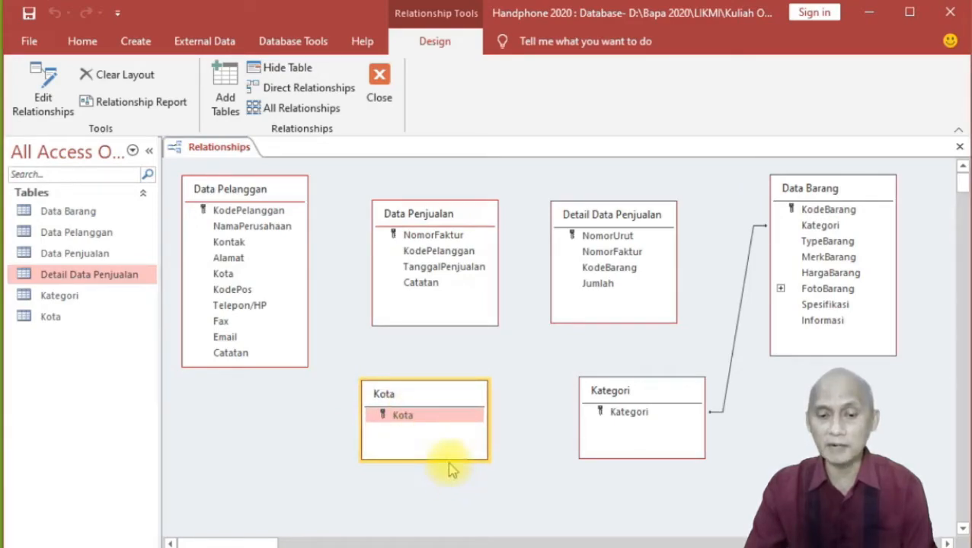
{"action": "left_click_drag", "start_coordinate": [448, 458], "coordinate": [447, 463]}
{"action": "left_click_drag", "start_coordinate": [442, 397], "coordinate": [232, 282]}
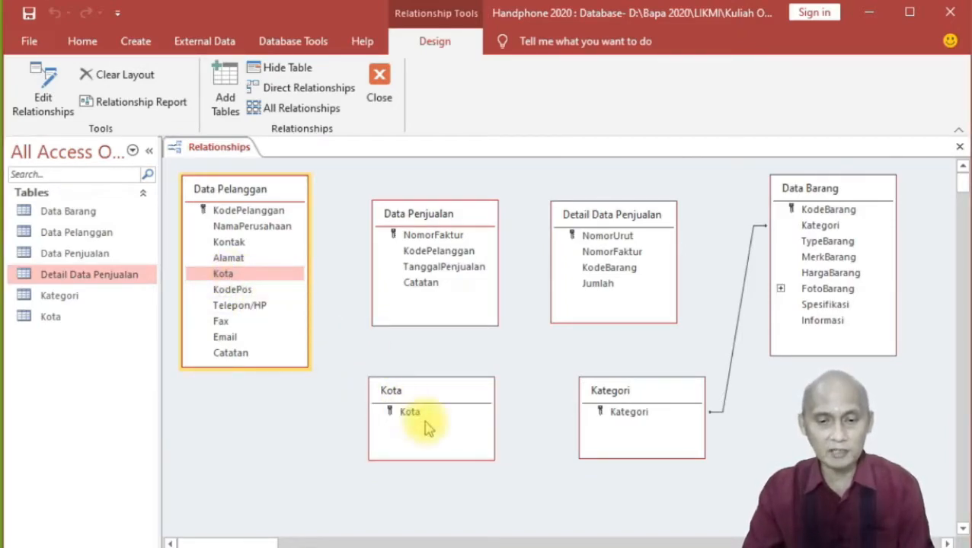
{"action": "mouse_move", "coordinate": [422, 412]}
{"action": "left_mouse_down"}
{"action": "mouse_move", "coordinate": [428, 422]}
{"action": "mouse_move", "coordinate": [256, 283]}
{"action": "mouse_move", "coordinate": [236, 287]}
{"action": "mouse_move", "coordinate": [297, 322]}
{"action": "mouse_move", "coordinate": [409, 423]}
{"action": "mouse_move", "coordinate": [407, 415]}
{"action": "left_mouse_up"}
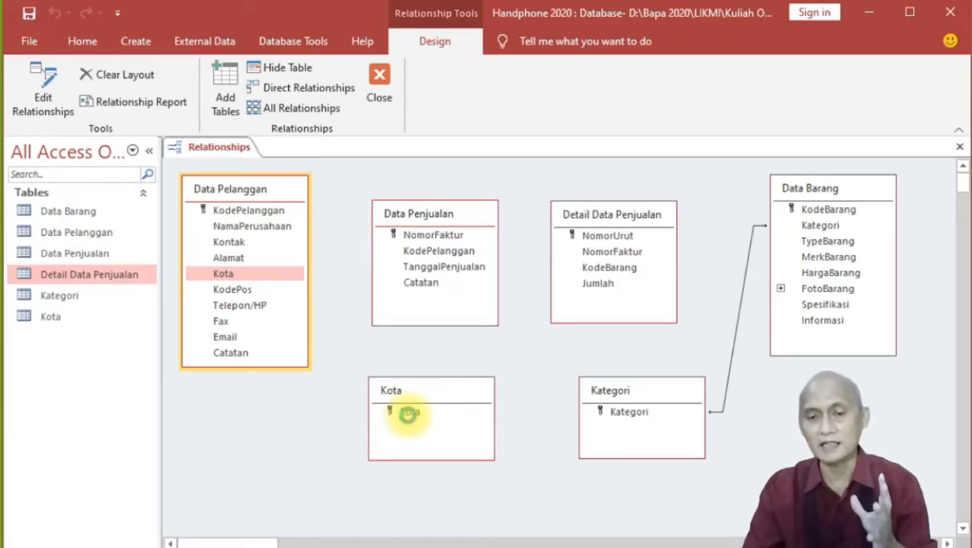
{"action": "left_click_drag", "start_coordinate": [492, 131], "coordinate": [579, 146]}
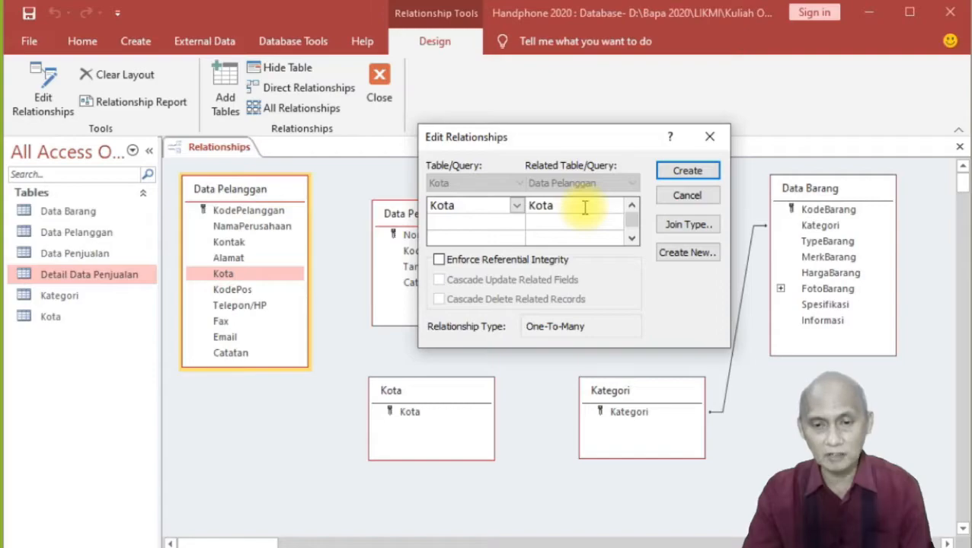
{"action": "left_click", "coordinate": [688, 172]}
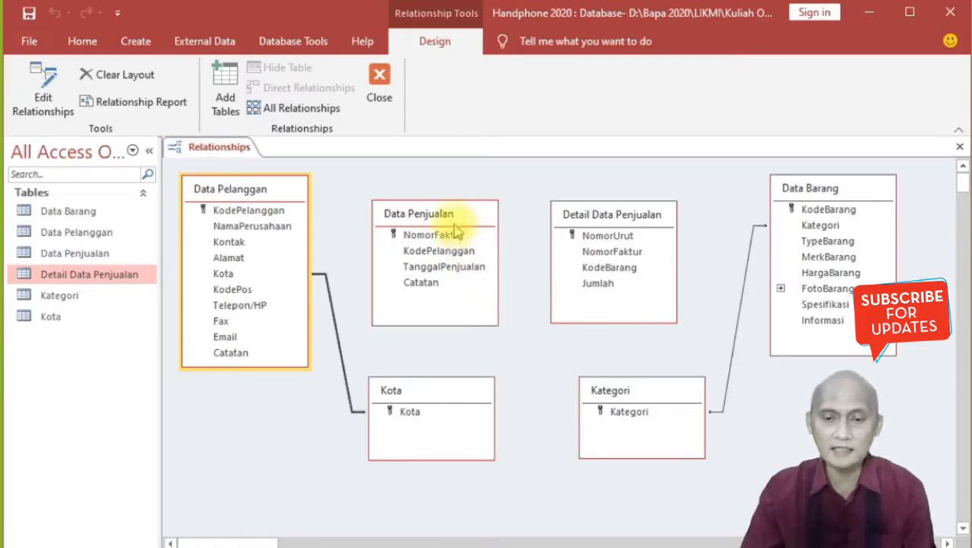
Move Data Penjualan higher and create a relationship from KodePelanggan in Data Pelanggan to KodePelanggan in Data Penjualan.
{"action": "left_click_drag", "start_coordinate": [454, 219], "coordinate": [472, 192]}
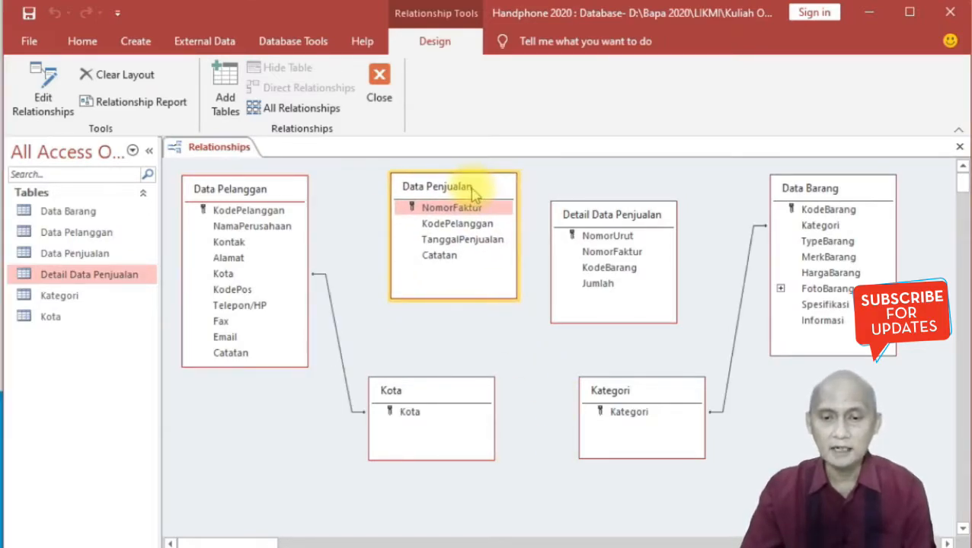
{"action": "left_click", "coordinate": [455, 229]}
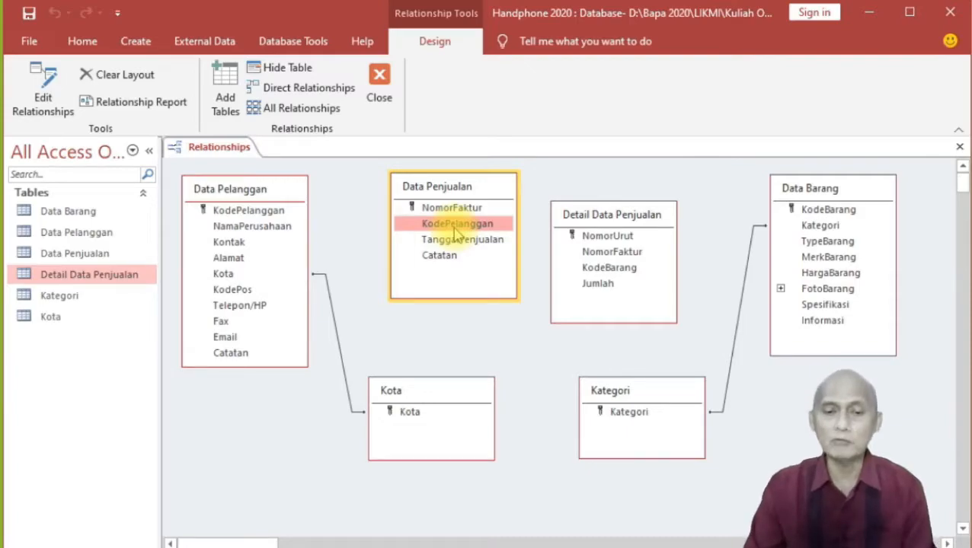
{"action": "left_click", "coordinate": [261, 211]}
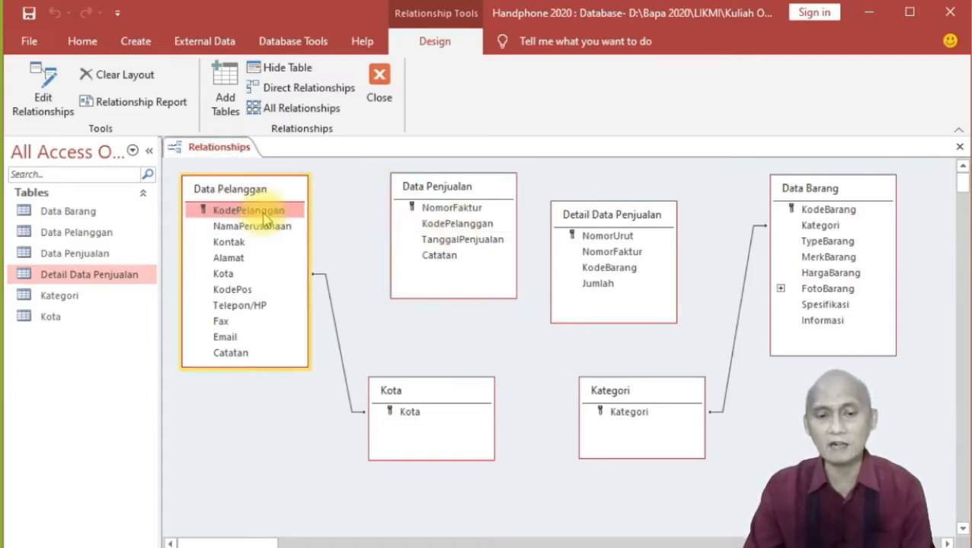
{"action": "left_click", "coordinate": [418, 223]}
{"action": "left_click_drag", "start_coordinate": [271, 209], "coordinate": [446, 232]}
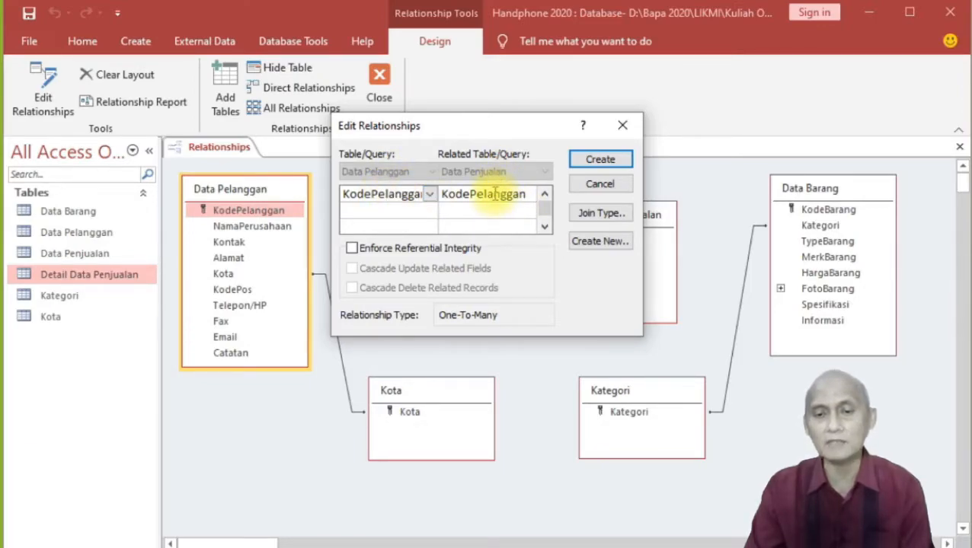
{"action": "left_click", "coordinate": [592, 159]}
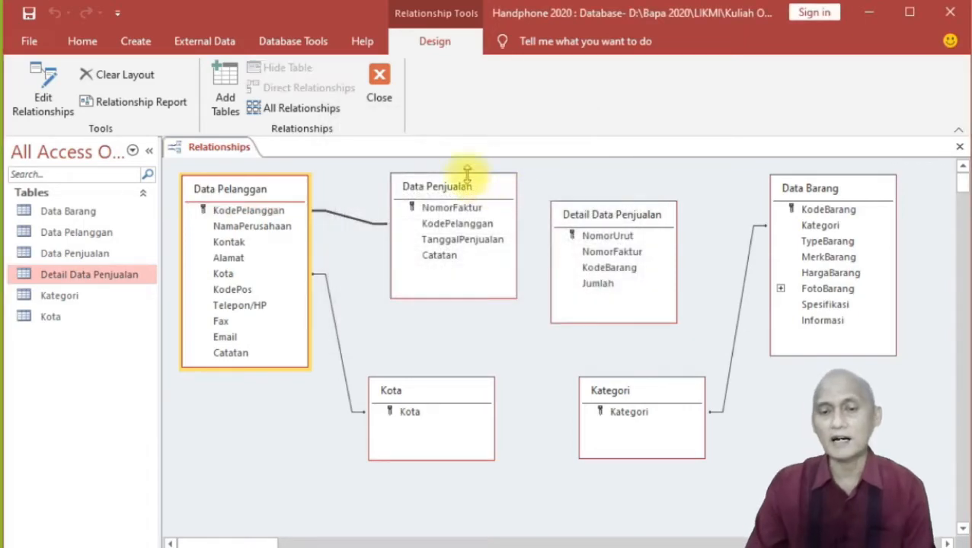
Reposition Data Penjualan and Detail Data Penjualan slightly and create a relationship between their NomorFaktur fields.
{"action": "mouse_move", "coordinate": [449, 190]}
{"action": "left_mouse_down"}
{"action": "mouse_move", "coordinate": [460, 219]}
{"action": "mouse_move", "coordinate": [451, 208]}
{"action": "mouse_move", "coordinate": [458, 188]}
{"action": "left_mouse_up"}
{"action": "left_click_drag", "start_coordinate": [595, 217], "coordinate": [613, 207]}
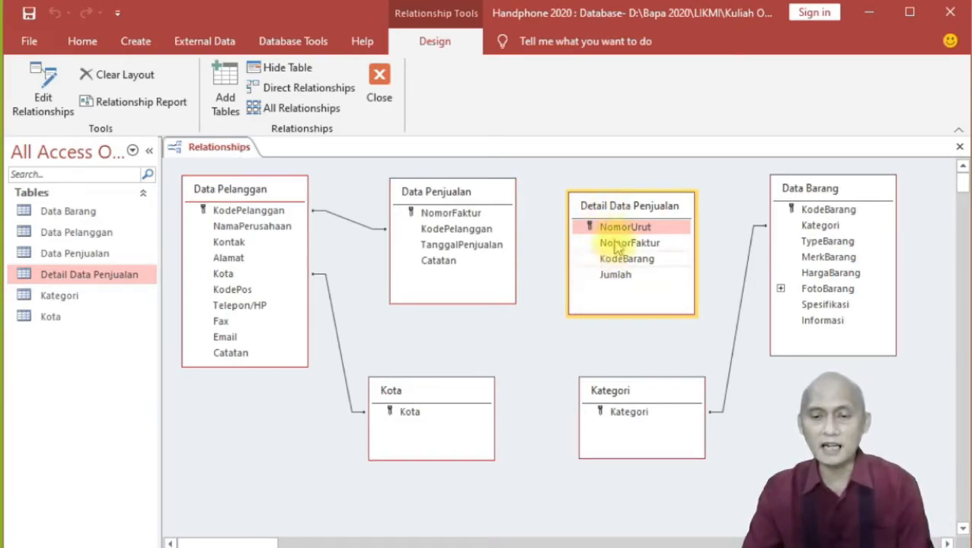
{"action": "mouse_move", "coordinate": [619, 246]}
{"action": "left_mouse_down"}
{"action": "mouse_move", "coordinate": [486, 211]}
{"action": "mouse_move", "coordinate": [568, 245]}
{"action": "mouse_move", "coordinate": [609, 244]}
{"action": "left_mouse_up"}
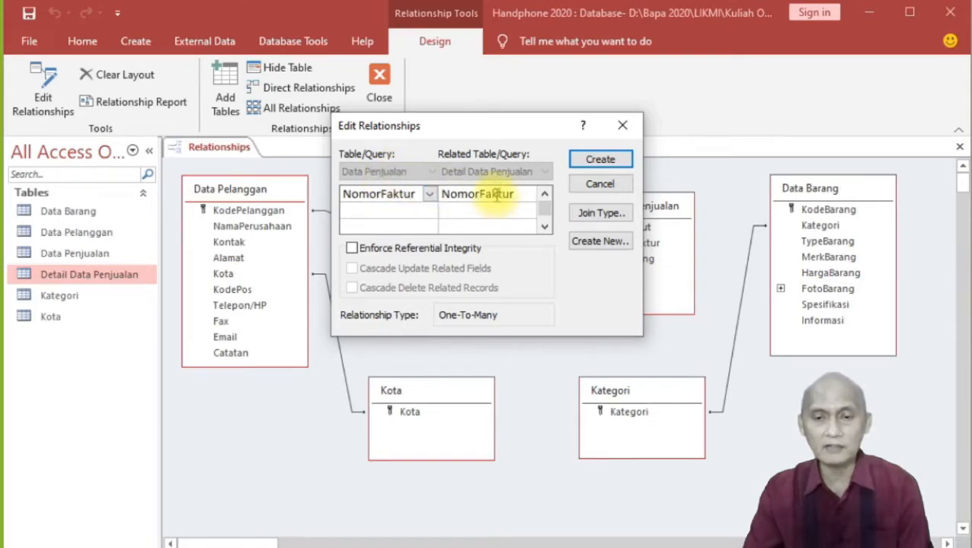
{"action": "left_click", "coordinate": [600, 159]}
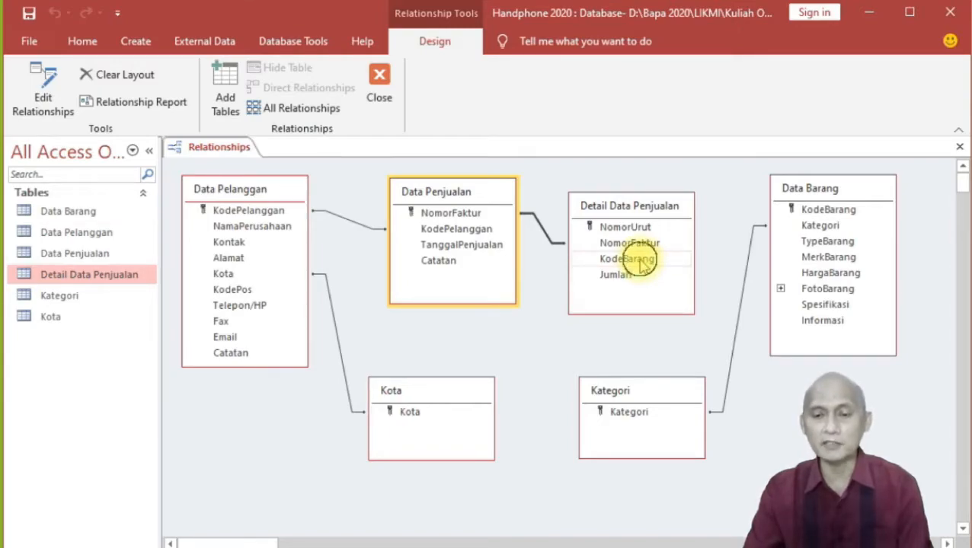
Create a relationship from KodeBarang in Data Barang to KodeBarang in Detail Data Penjualan.
{"action": "left_click_drag", "start_coordinate": [639, 261], "coordinate": [821, 223]}
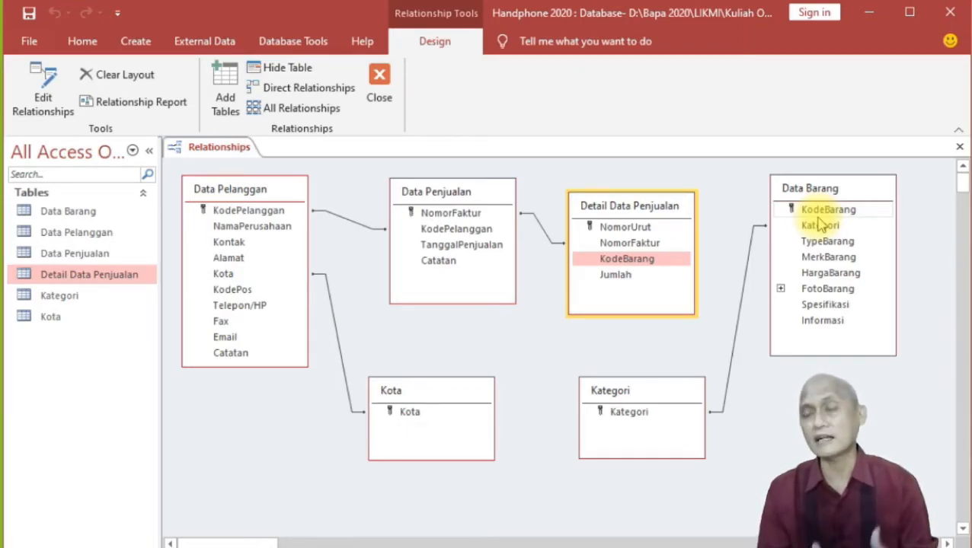
{"action": "left_click_drag", "start_coordinate": [813, 210], "coordinate": [647, 263]}
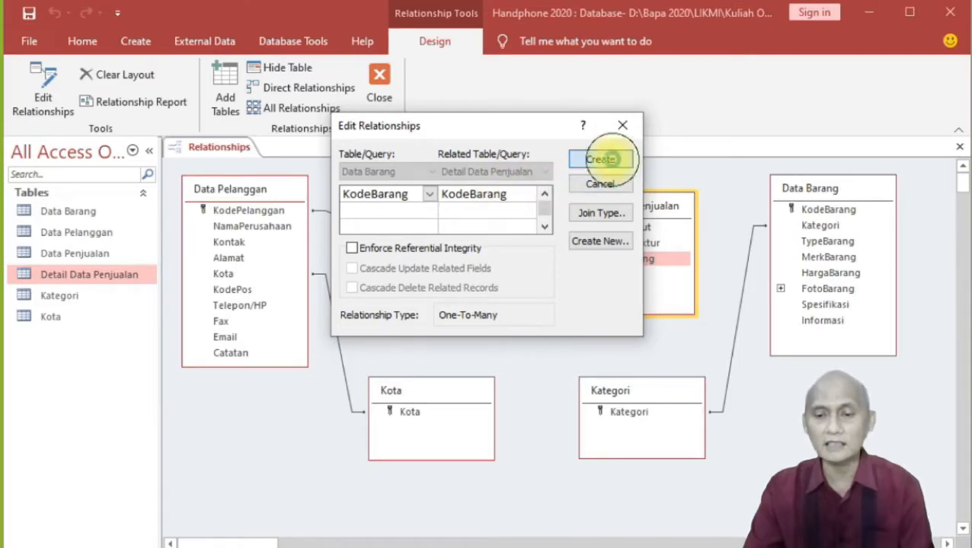
{"action": "left_click", "coordinate": [614, 163]}
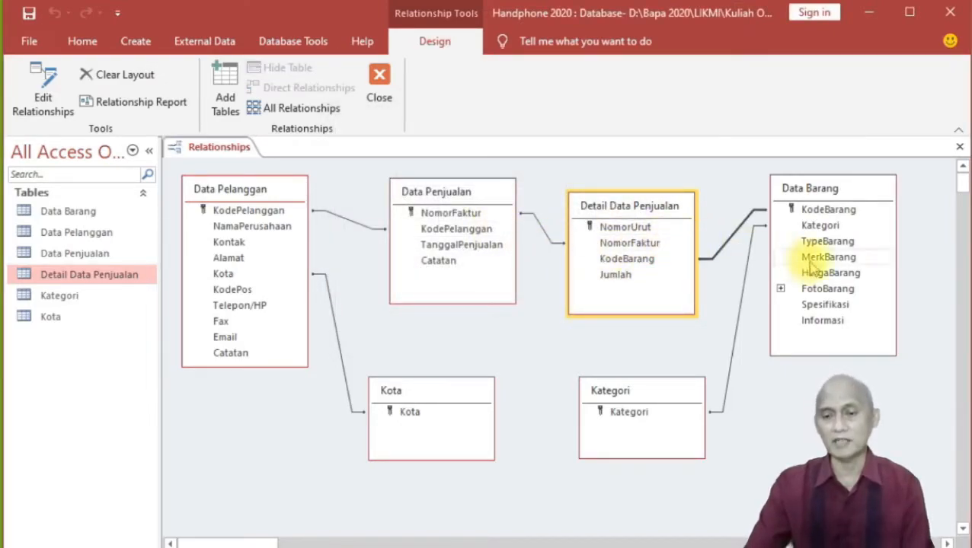
Move Data Barang and Data Pelanggan lower and shift Kota slightly toward Kategori to spread out the relationship lines.
{"action": "left_click_drag", "start_coordinate": [836, 193], "coordinate": [863, 225]}
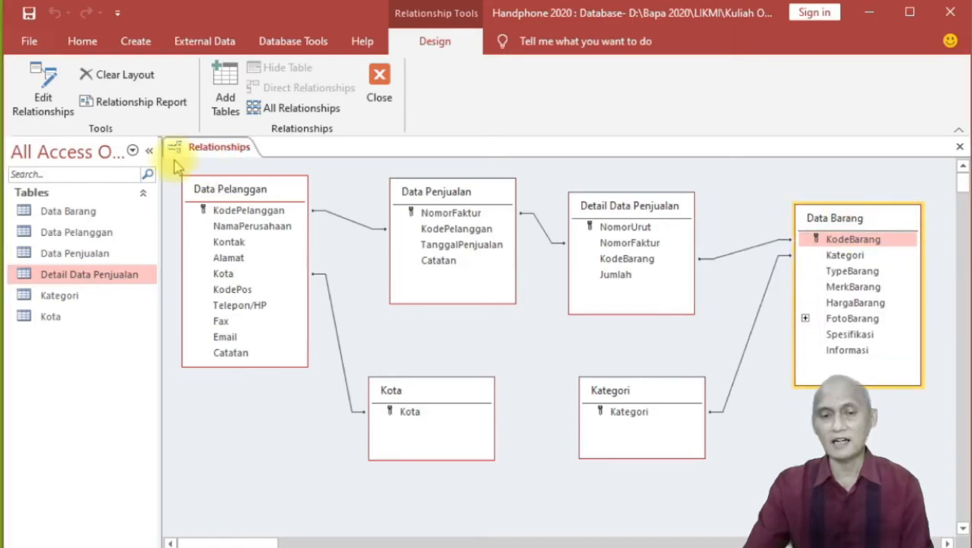
{"action": "left_click_drag", "start_coordinate": [211, 191], "coordinate": [207, 226]}
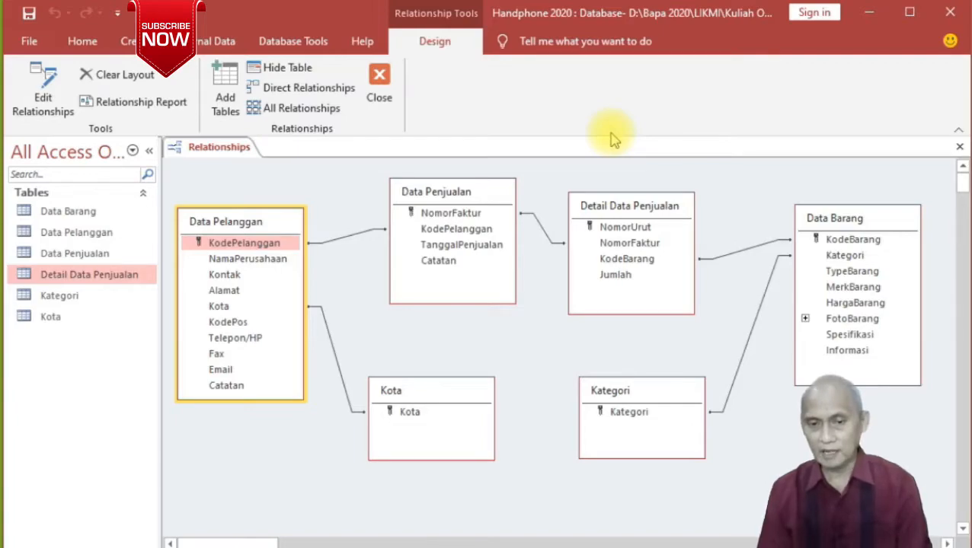
{"action": "mouse_move", "coordinate": [427, 391]}
{"action": "left_mouse_down"}
{"action": "mouse_move", "coordinate": [457, 395]}
{"action": "mouse_move", "coordinate": [446, 394]}
{"action": "left_mouse_up"}
{"action": "left_click", "coordinate": [447, 366]}
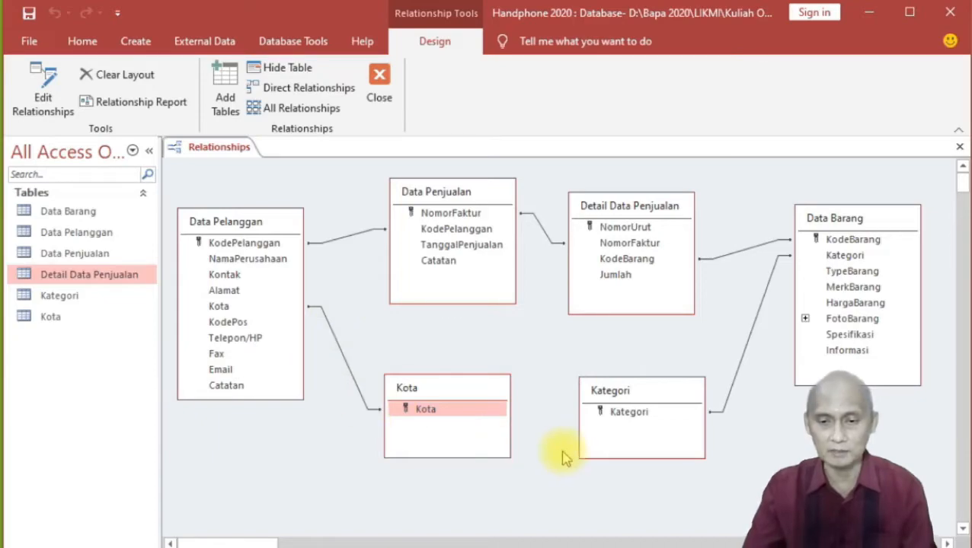
Review the settings of the relationship between Kota and Data Pelanggan without changing them.
{"action": "left_click", "coordinate": [239, 243]}
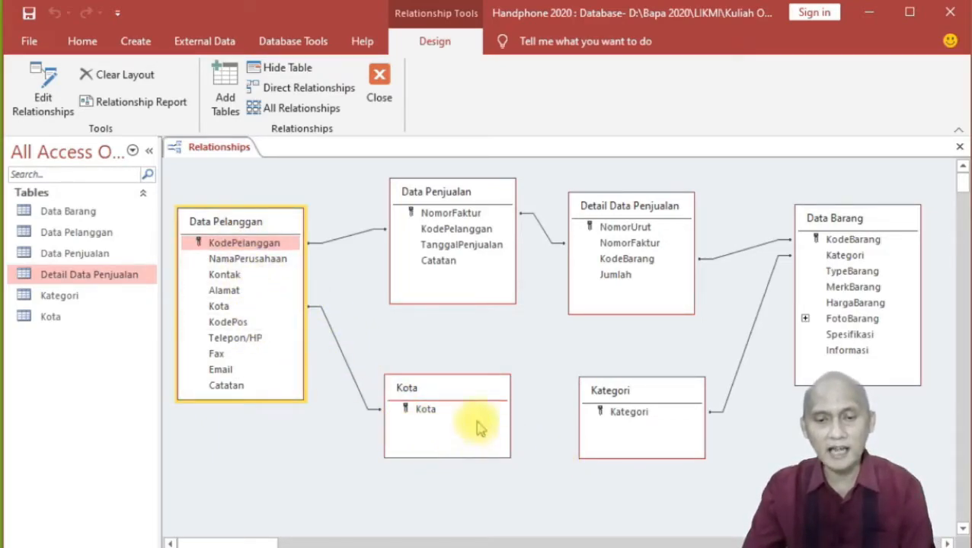
{"action": "left_click", "coordinate": [344, 367]}
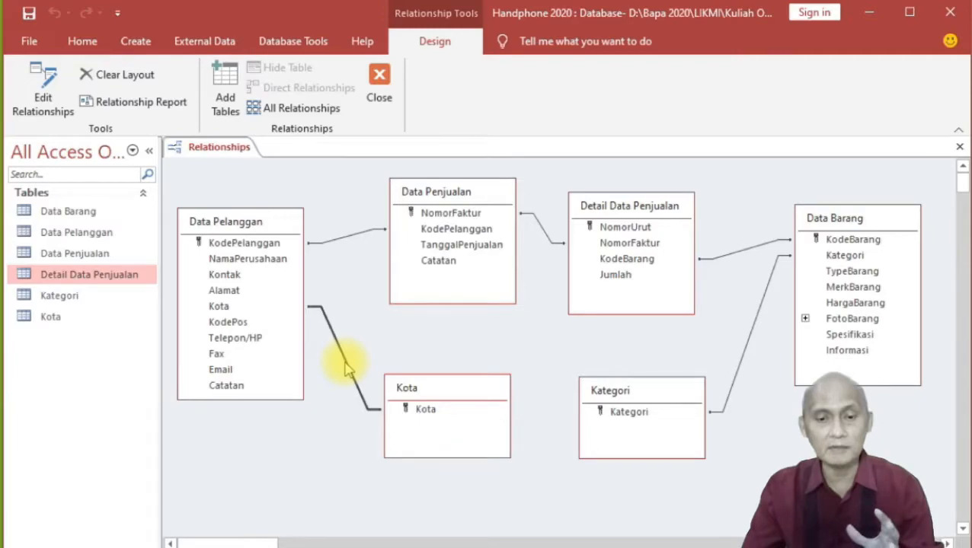
{"action": "right_click", "coordinate": [344, 367]}
{"action": "left_click", "coordinate": [364, 373]}
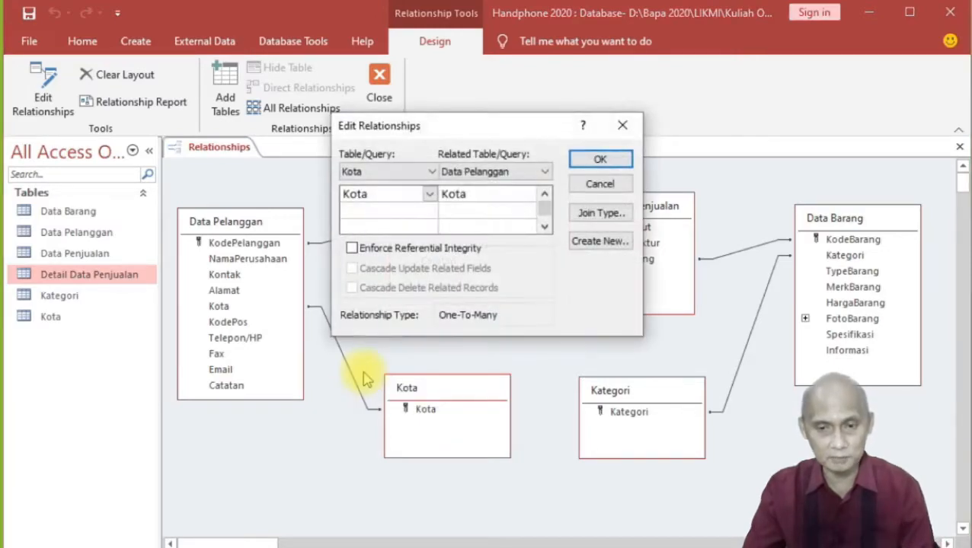
{"action": "left_click", "coordinate": [600, 160]}
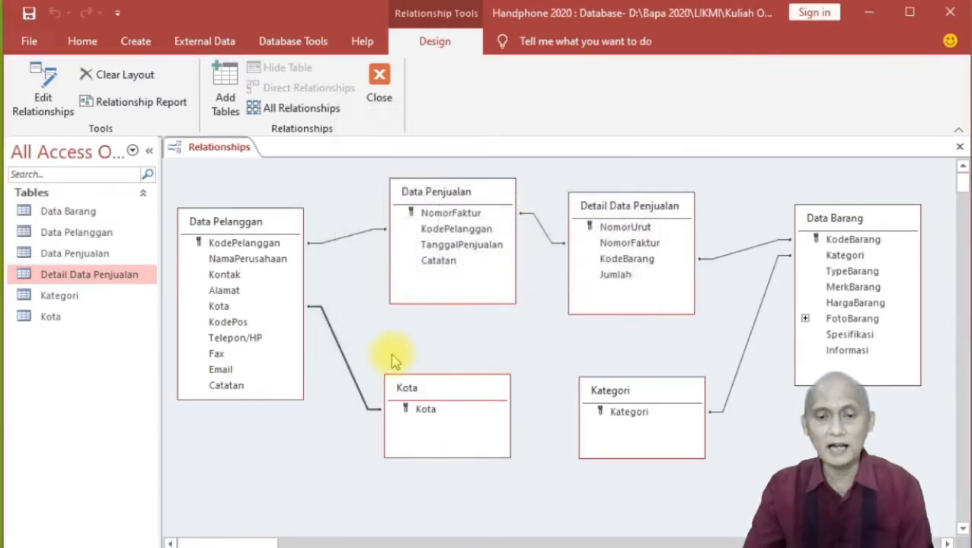
Enforce referential integrity on the relationship between Kota and Data Pelanggan.
{"action": "double_click", "coordinate": [343, 360]}
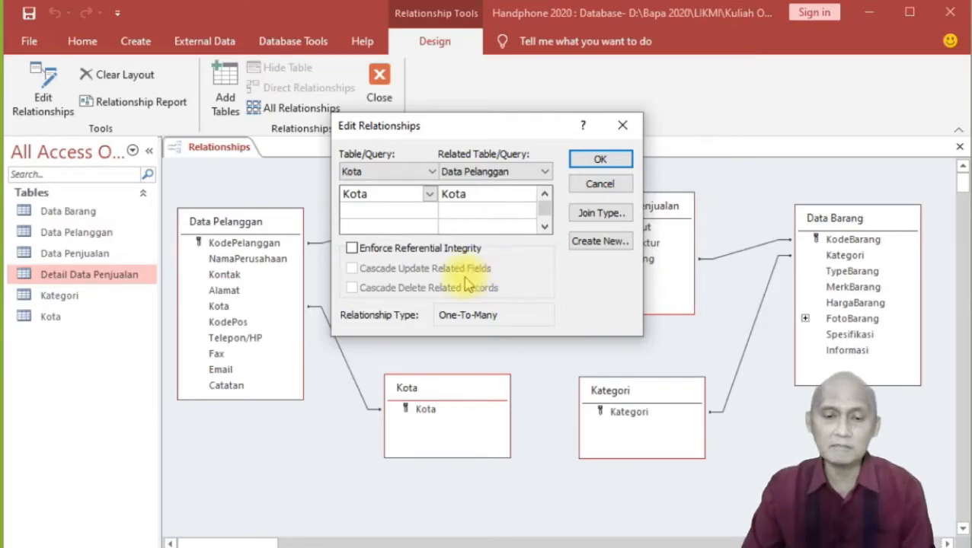
{"action": "left_click", "coordinate": [352, 249]}
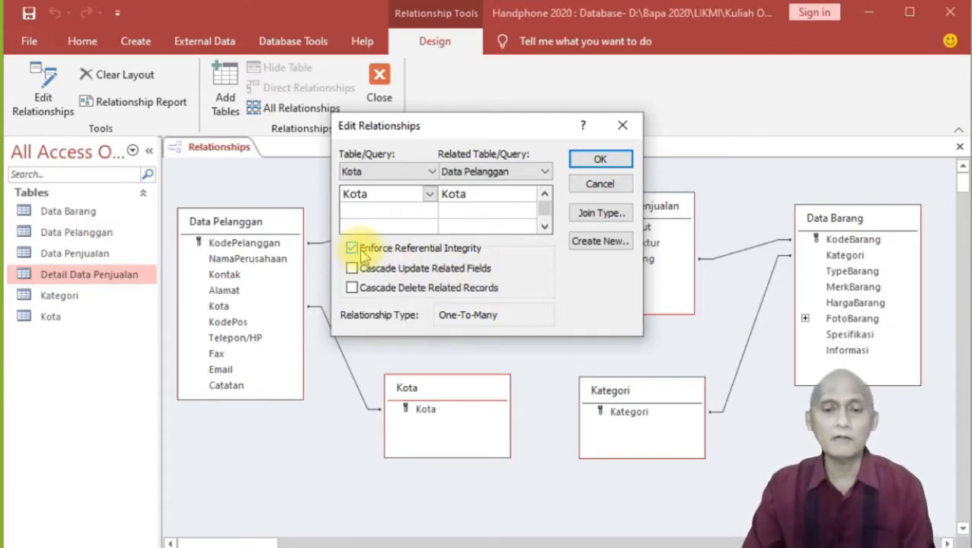
{"action": "left_click", "coordinate": [600, 159]}
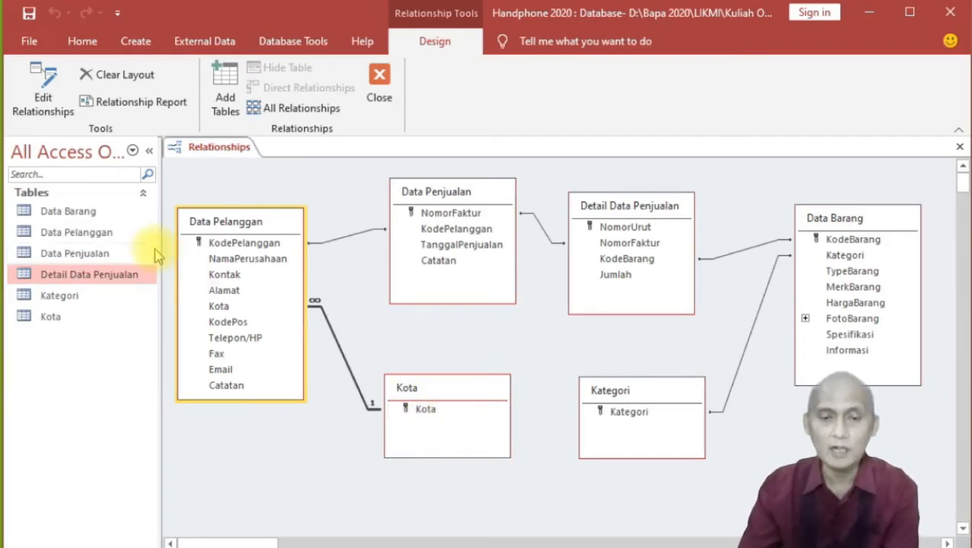
{"action": "left_click", "coordinate": [225, 307]}
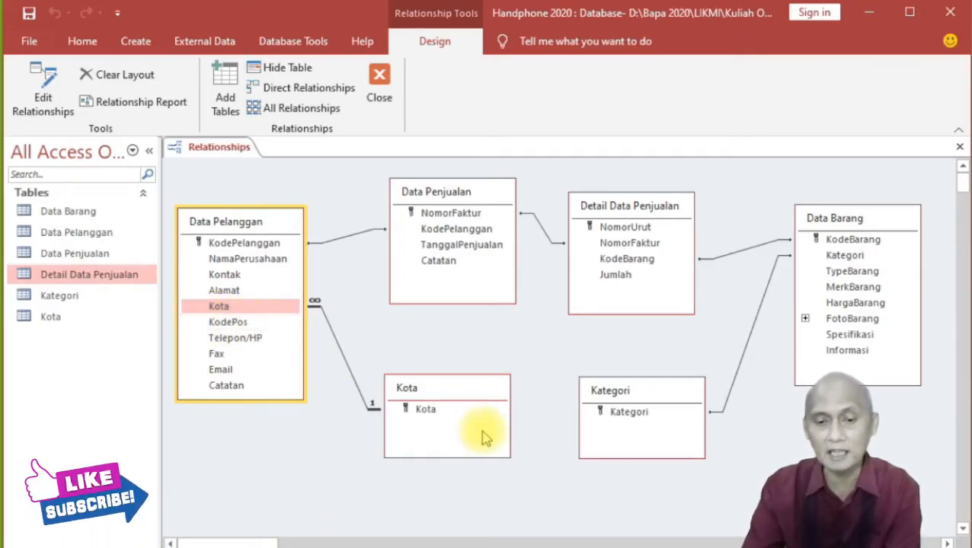
{"action": "left_click", "coordinate": [441, 417]}
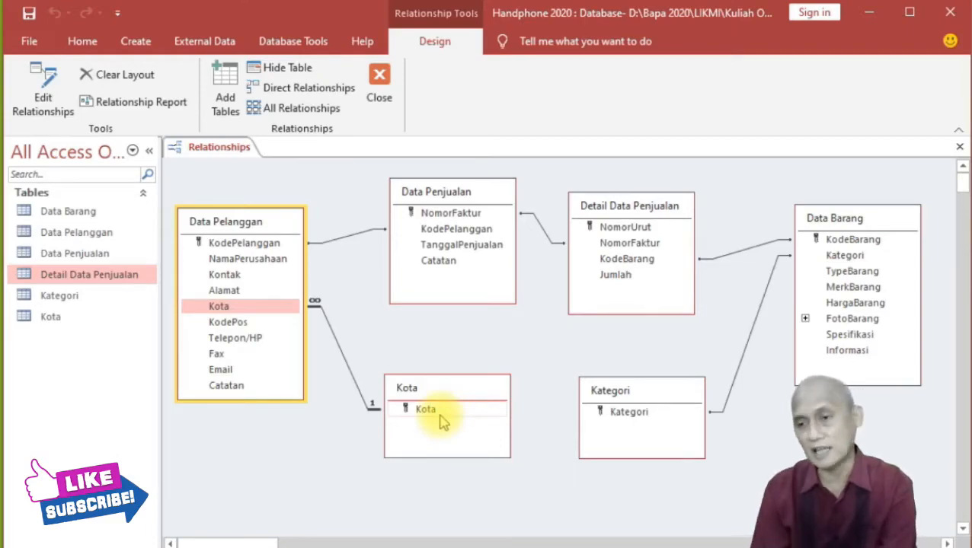
Enforce referential integrity on the Kategori relationship between the Kategori and Data Barang tables.
{"action": "left_click", "coordinate": [747, 350]}
{"action": "left_click", "coordinate": [646, 418]}
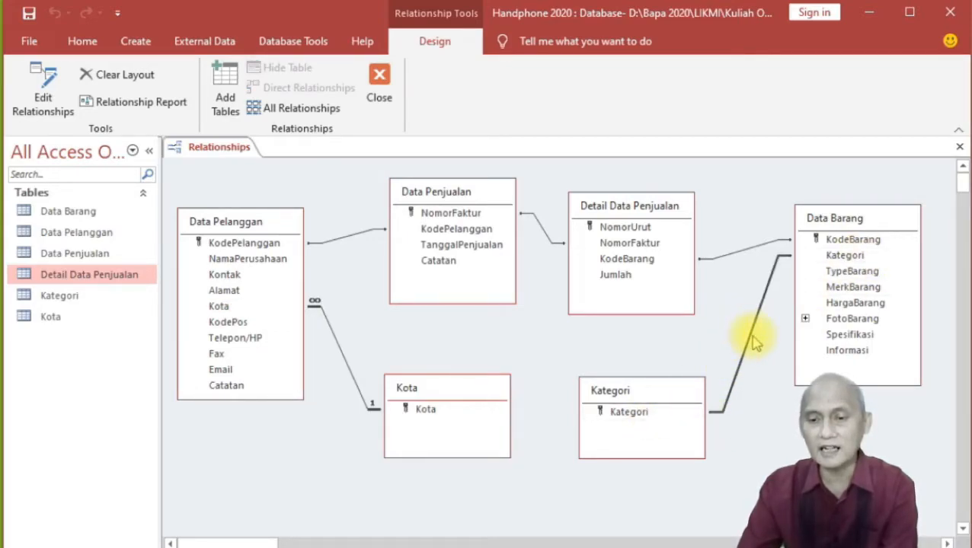
{"action": "right_click", "coordinate": [752, 341]}
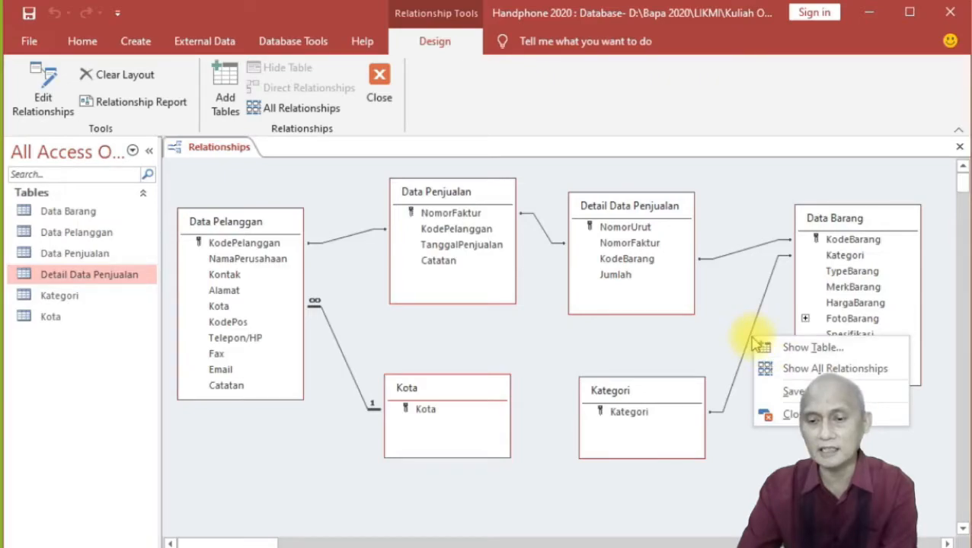
{"action": "left_click", "coordinate": [753, 344]}
{"action": "left_click", "coordinate": [752, 344]}
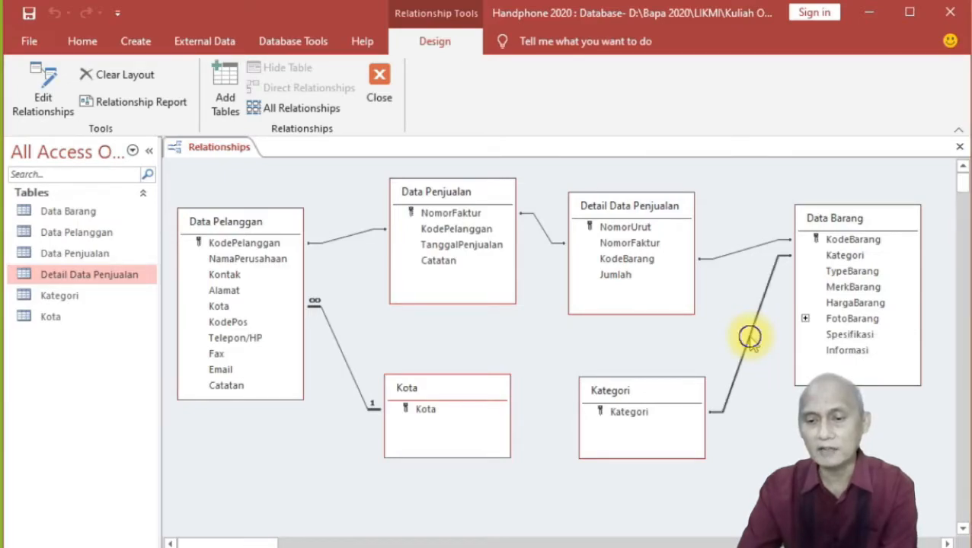
{"action": "right_click", "coordinate": [752, 345]}
{"action": "left_click", "coordinate": [763, 347]}
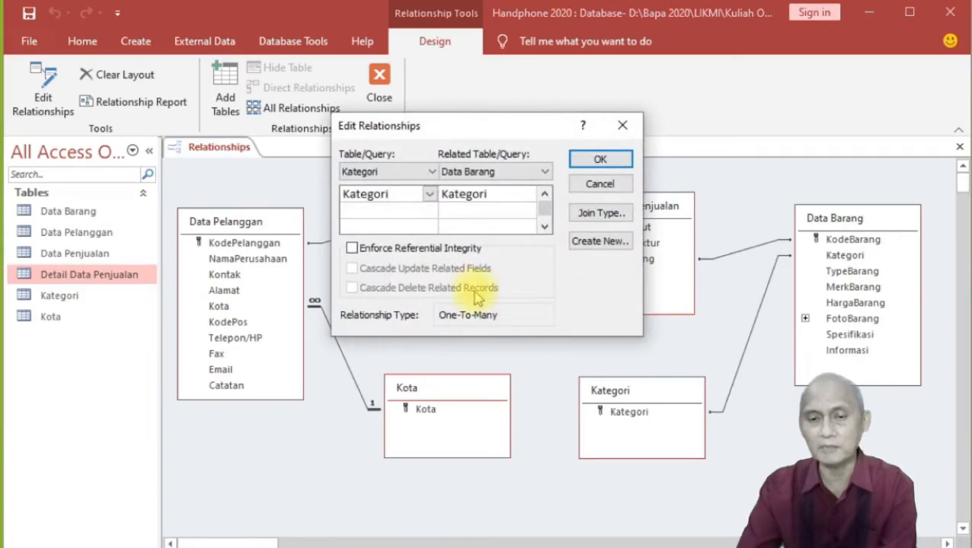
{"action": "left_click", "coordinate": [398, 249]}
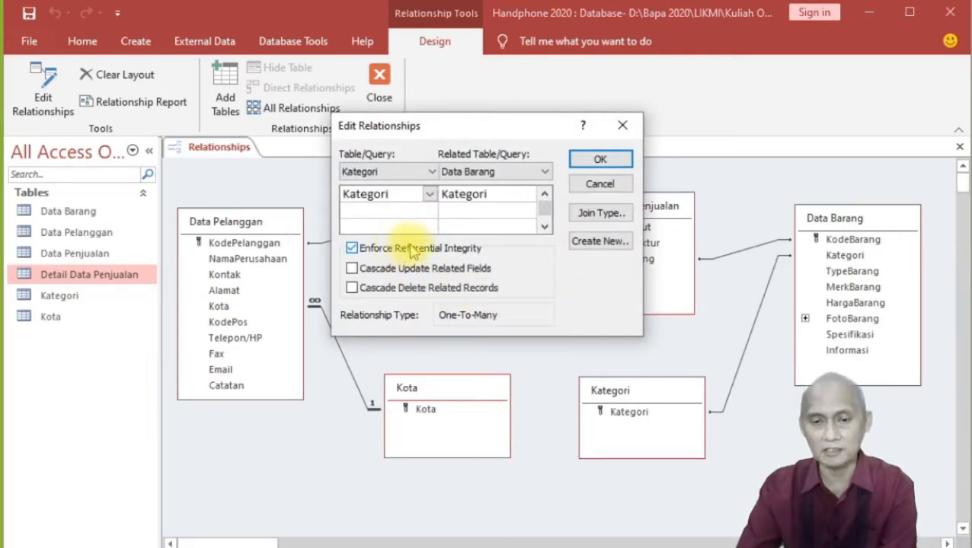
{"action": "left_click", "coordinate": [604, 159]}
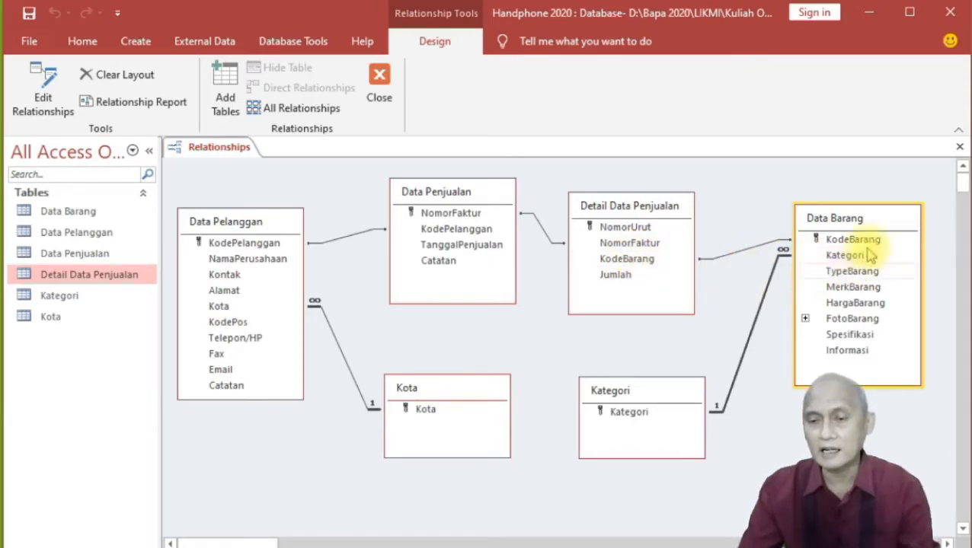
Enforce referential integrity on the KodePelanggan relationship between Data Pelanggan and Data Penjualan.
{"action": "left_click", "coordinate": [737, 258]}
{"action": "left_click", "coordinate": [353, 236]}
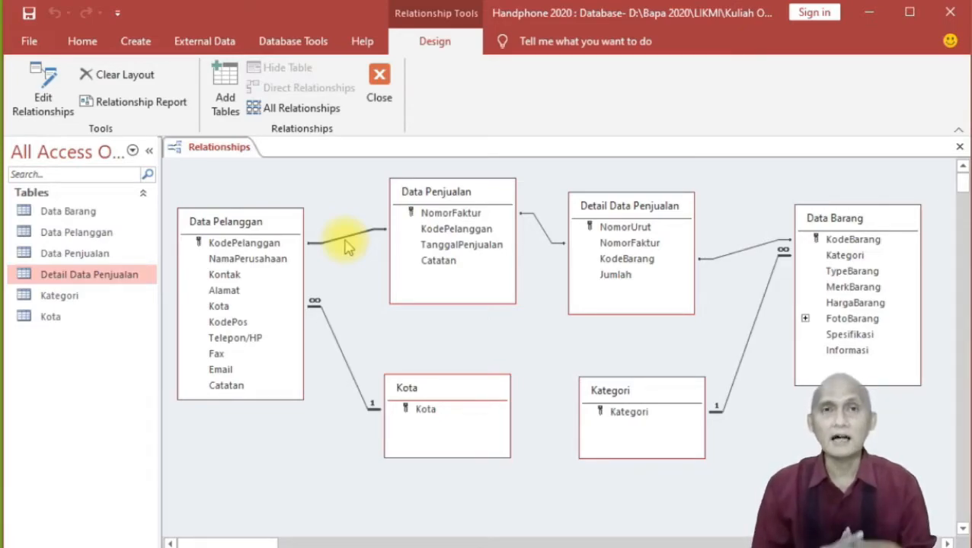
{"action": "left_click", "coordinate": [345, 240]}
{"action": "left_click", "coordinate": [345, 241]}
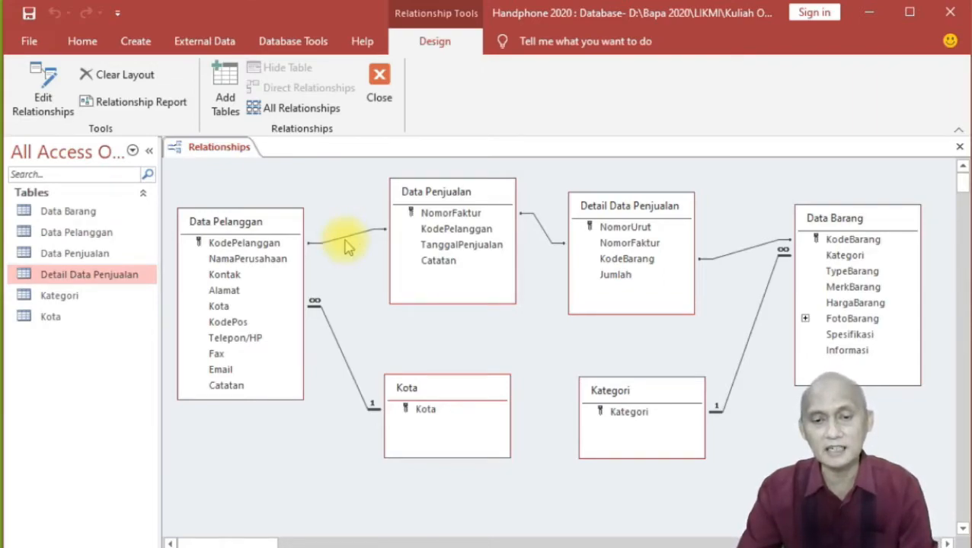
{"action": "left_click", "coordinate": [345, 240]}
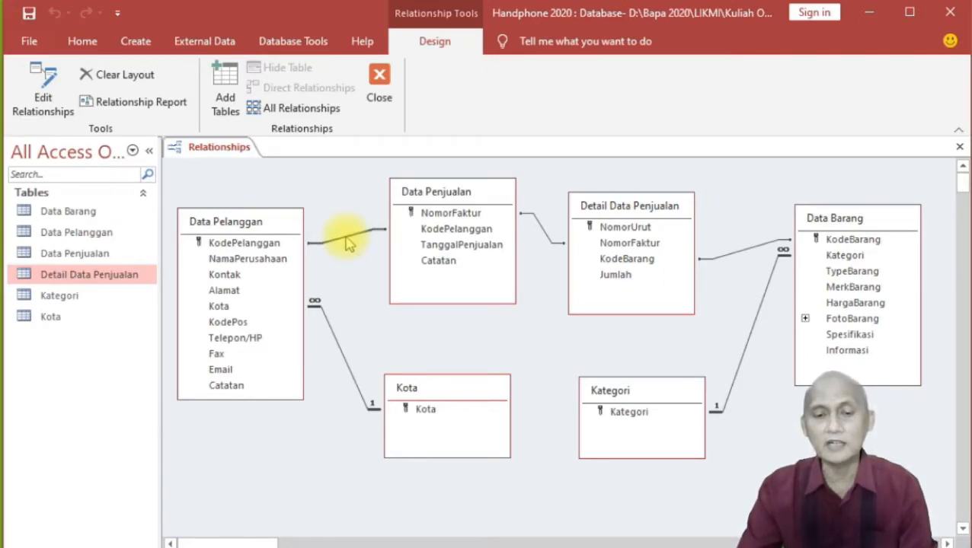
{"action": "double_click", "coordinate": [345, 241]}
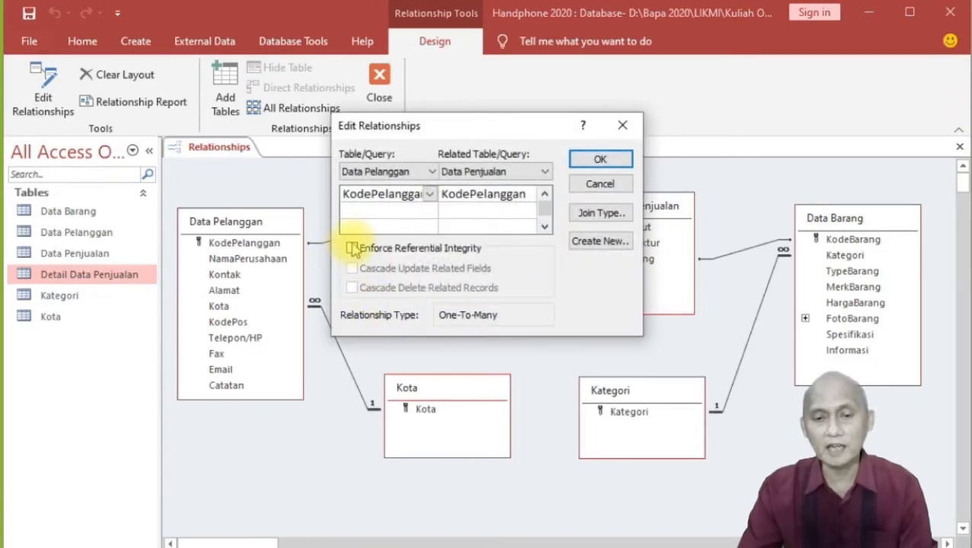
{"action": "left_click", "coordinate": [352, 249]}
{"action": "left_click", "coordinate": [623, 160]}
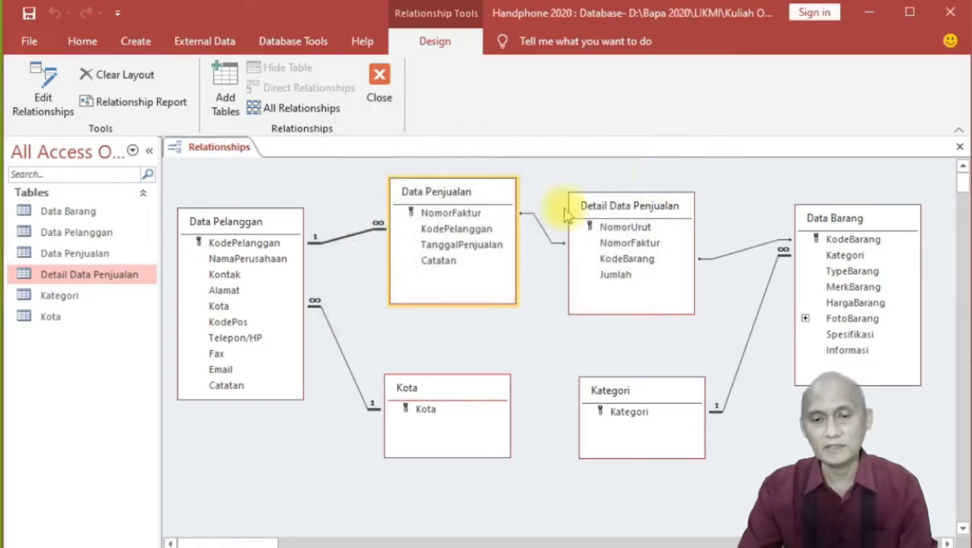
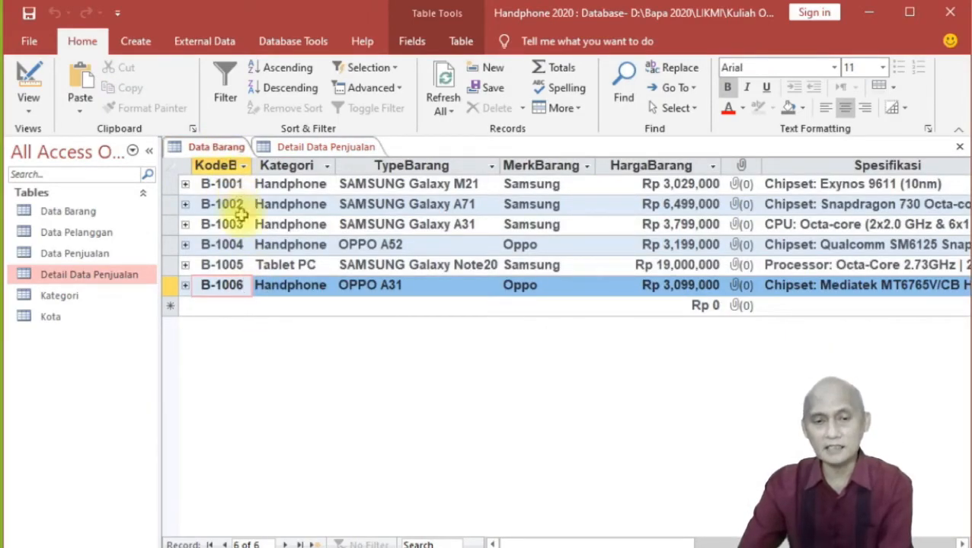
In Detail Data Penjualan, set KodeBarang to B-1001 in the two records that use B-1007.
{"action": "left_click", "coordinate": [306, 150]}
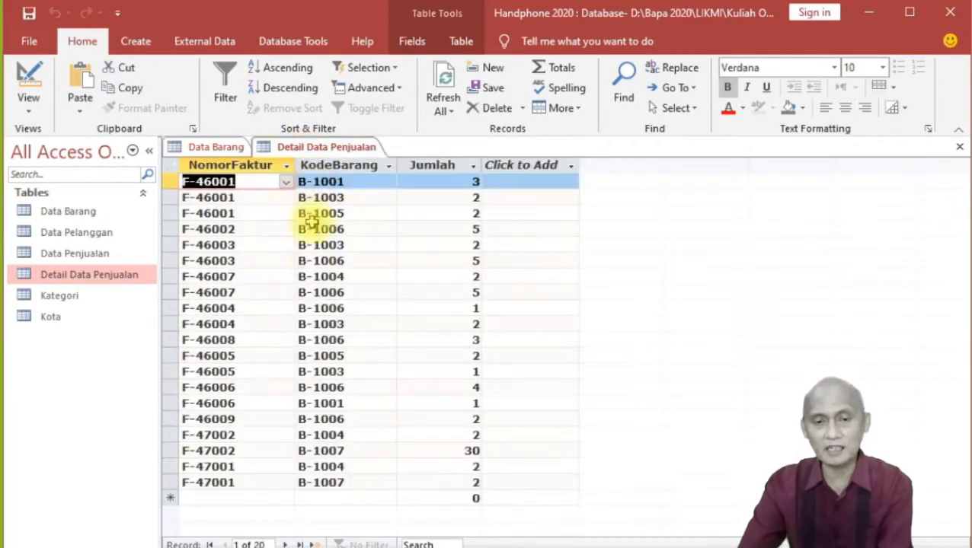
{"action": "left_click", "coordinate": [369, 450]}
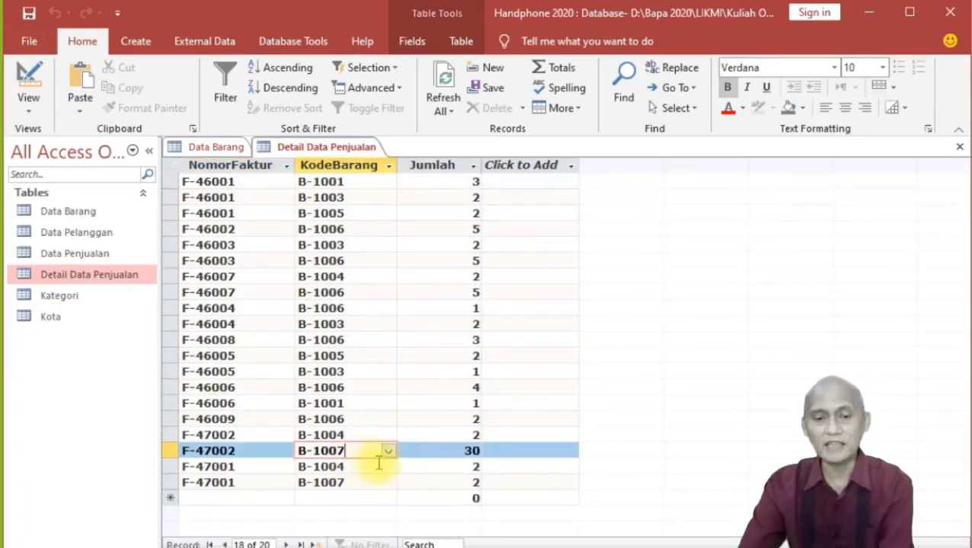
{"action": "key", "text": "BackSpace"}
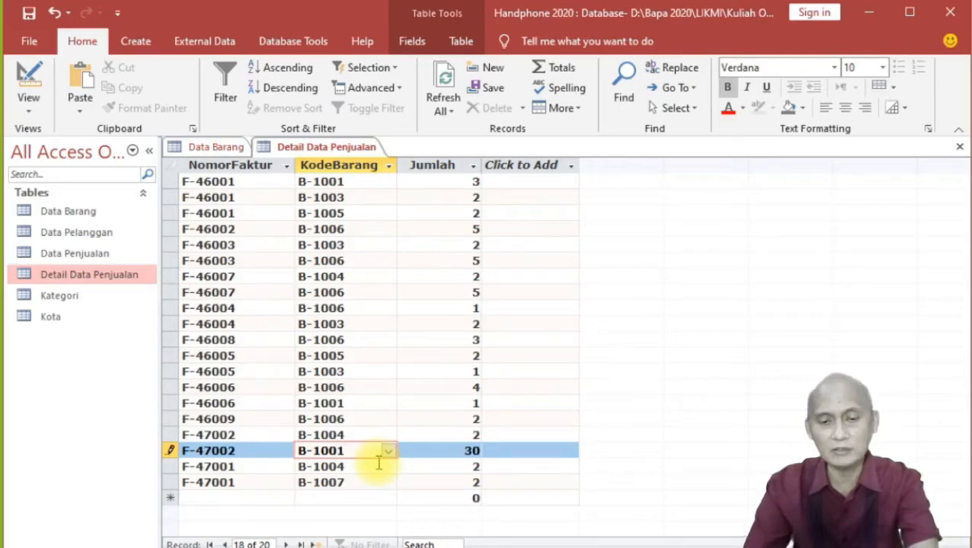
{"action": "left_click", "coordinate": [351, 481]}
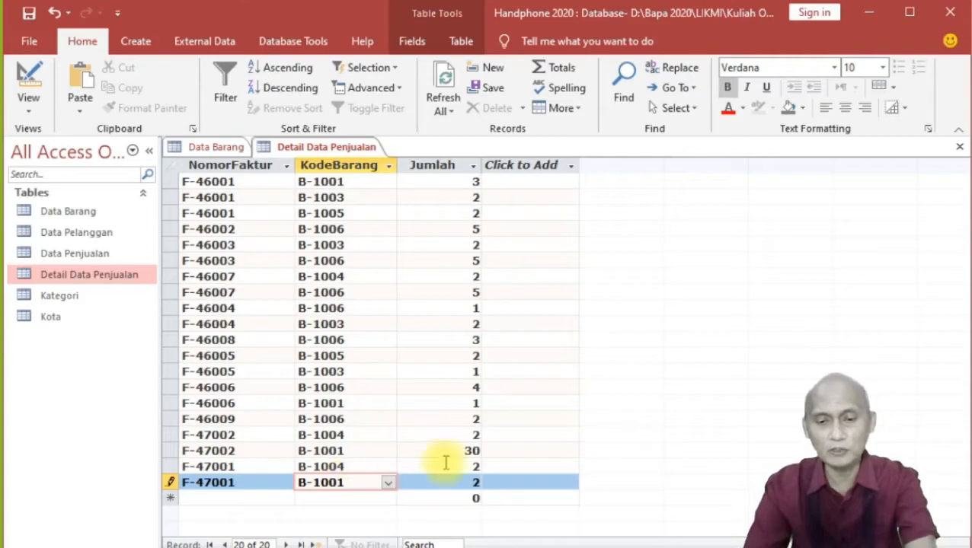
Set Jumlah to 4 for the second F-47002 record in Detail Data Penjualan and save the table.
{"action": "double_click", "coordinate": [466, 451]}
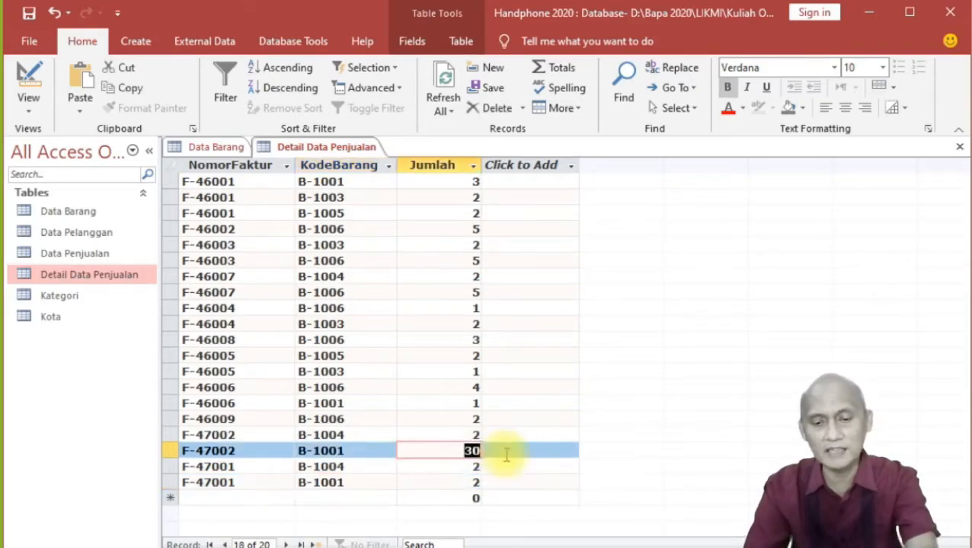
{"action": "type", "text": "4"}
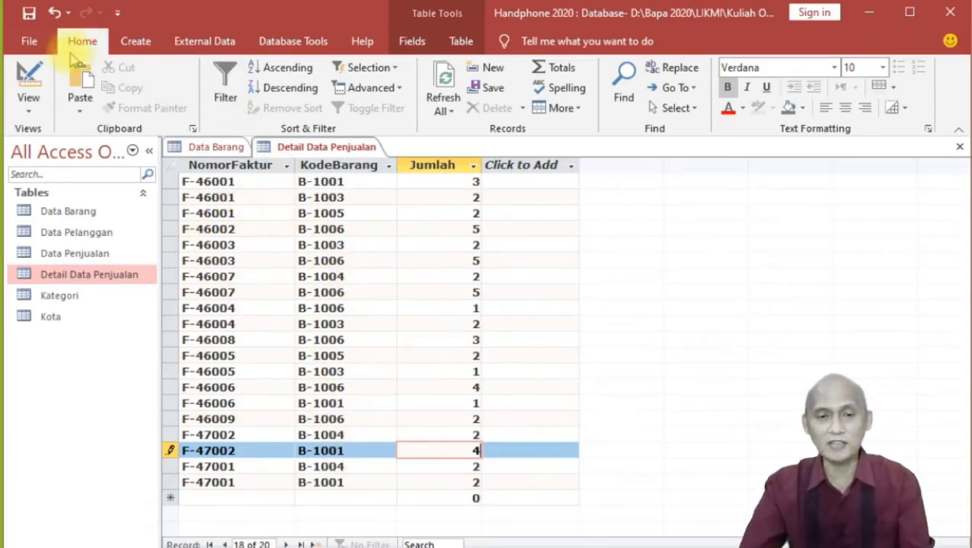
{"action": "left_click", "coordinate": [28, 12]}
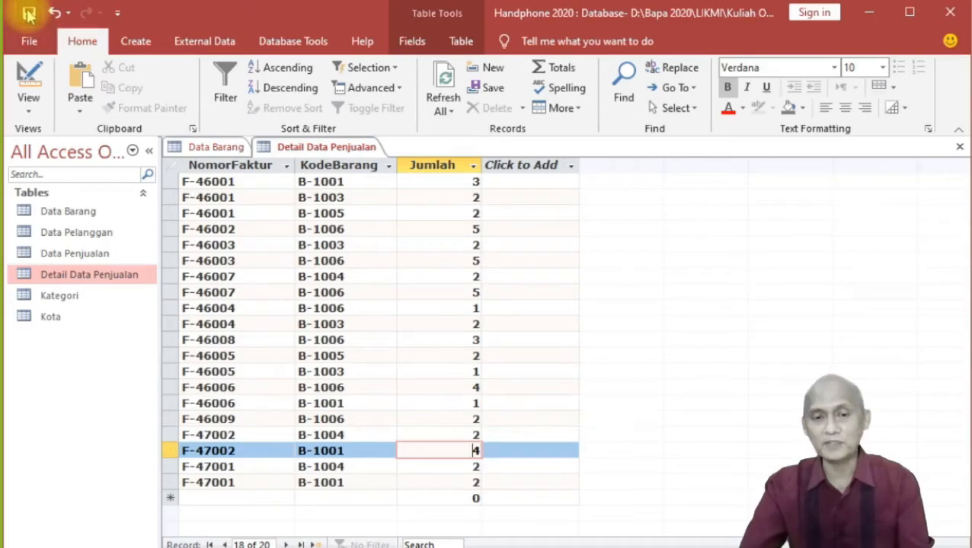
Close the Detail Data Penjualan and Data Barang tables.
{"action": "right_click", "coordinate": [316, 151]}
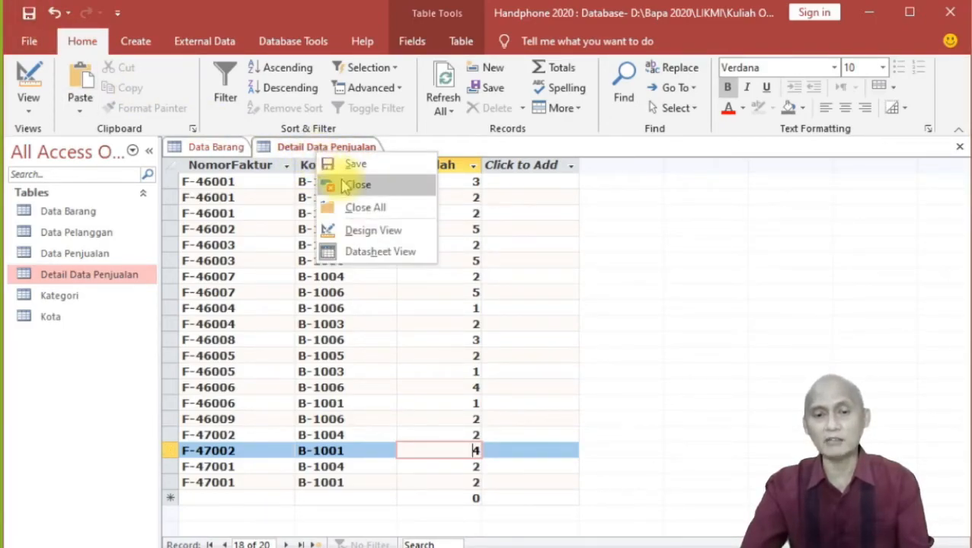
{"action": "left_click", "coordinate": [346, 185]}
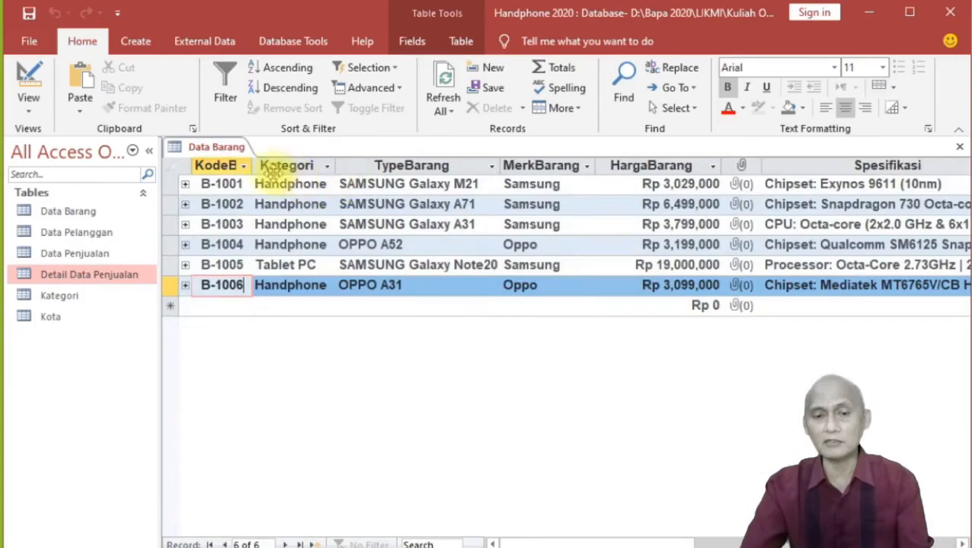
{"action": "right_click", "coordinate": [226, 149]}
{"action": "left_click", "coordinate": [263, 184]}
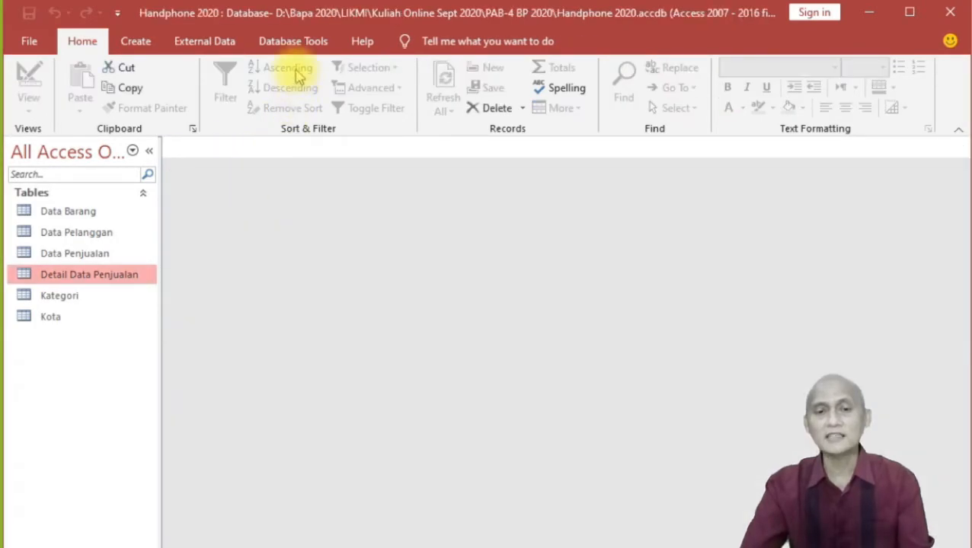
Reopen the Relationships layout and enforce referential integrity on the KodeBarang relationship between Data Barang and Detail Data Penjualan.
{"action": "left_click", "coordinate": [288, 44]}
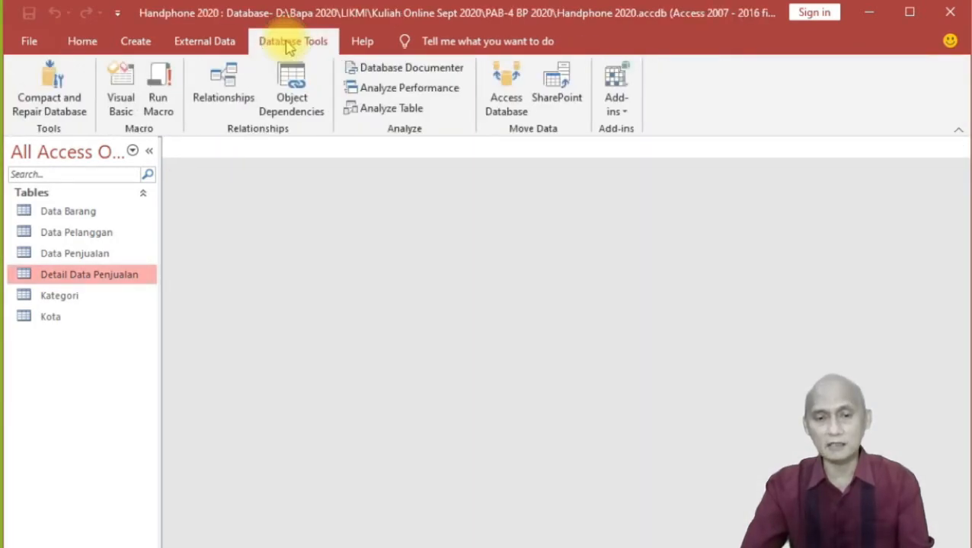
{"action": "left_click", "coordinate": [223, 85]}
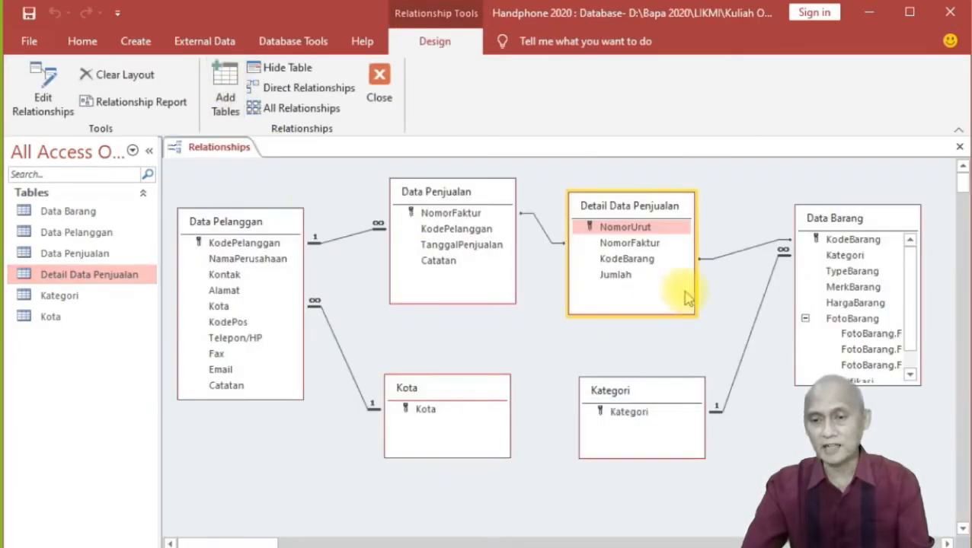
{"action": "left_click", "coordinate": [735, 253]}
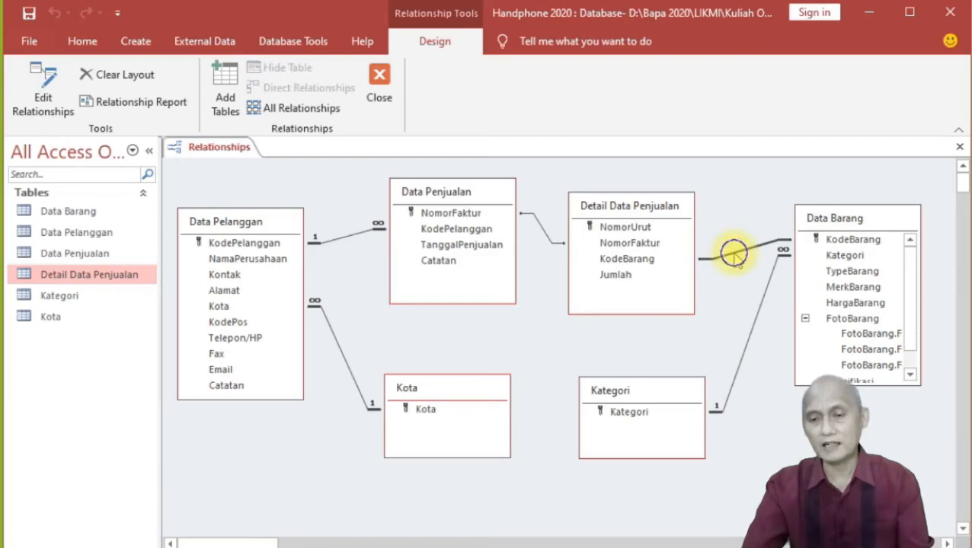
{"action": "right_click", "coordinate": [735, 256]}
{"action": "left_click", "coordinate": [748, 263]}
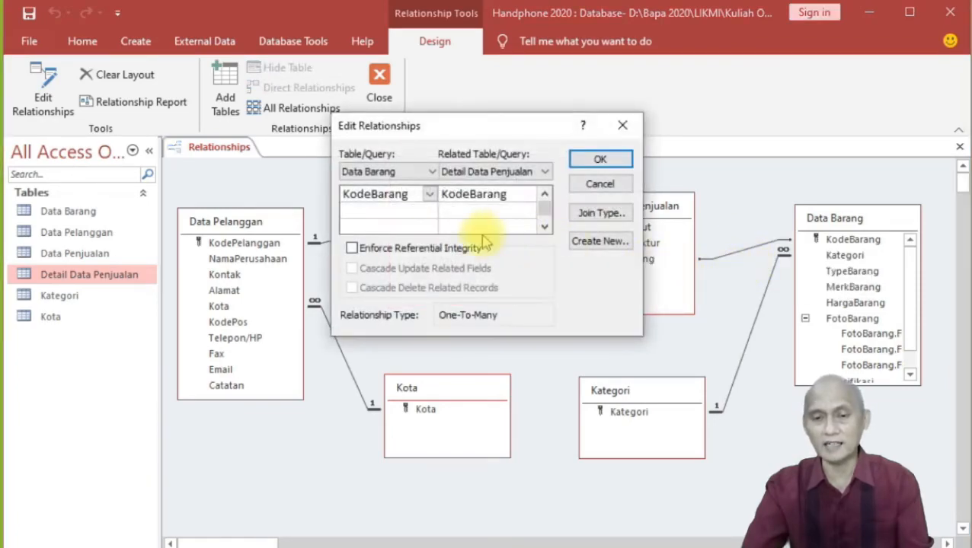
{"action": "left_click", "coordinate": [352, 248]}
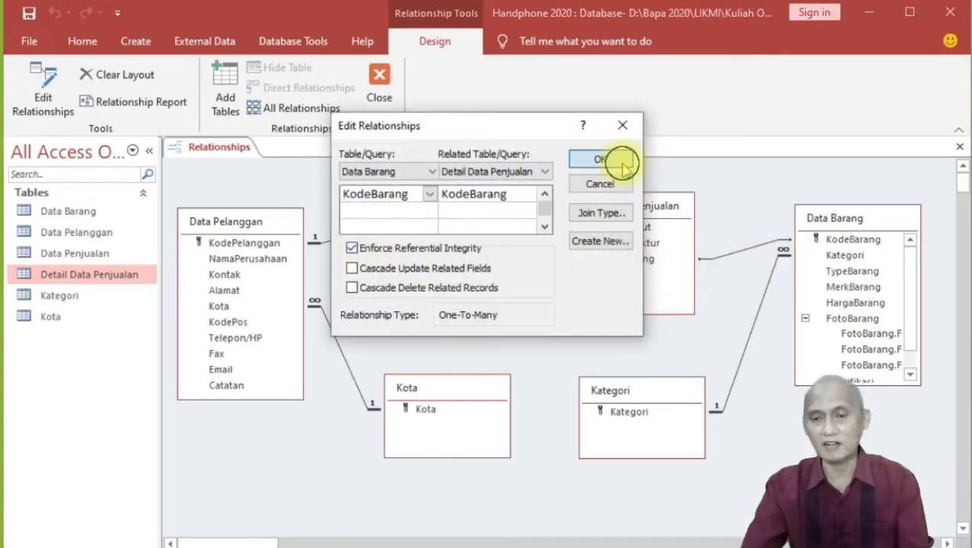
{"action": "left_click", "coordinate": [622, 162]}
Shift Data Barang slightly lower and move Detail Data Penjualan slightly closer to it in the layout.
{"action": "mouse_move", "coordinate": [836, 229]}
{"action": "left_mouse_down"}
{"action": "mouse_move", "coordinate": [856, 234]}
{"action": "mouse_move", "coordinate": [860, 224]}
{"action": "mouse_move", "coordinate": [854, 277]}
{"action": "mouse_move", "coordinate": [860, 243]}
{"action": "mouse_move", "coordinate": [840, 235]}
{"action": "left_mouse_up"}
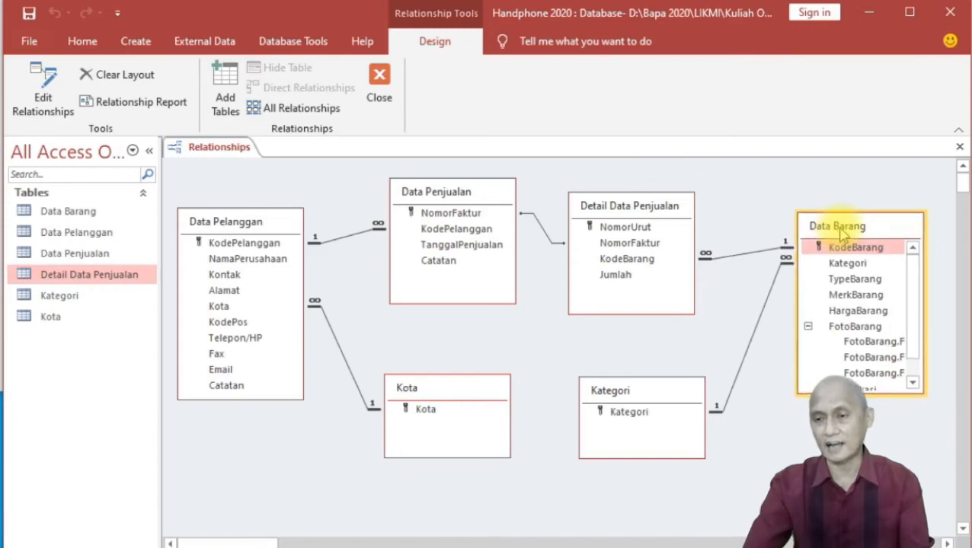
{"action": "left_click_drag", "start_coordinate": [610, 209], "coordinate": [620, 213]}
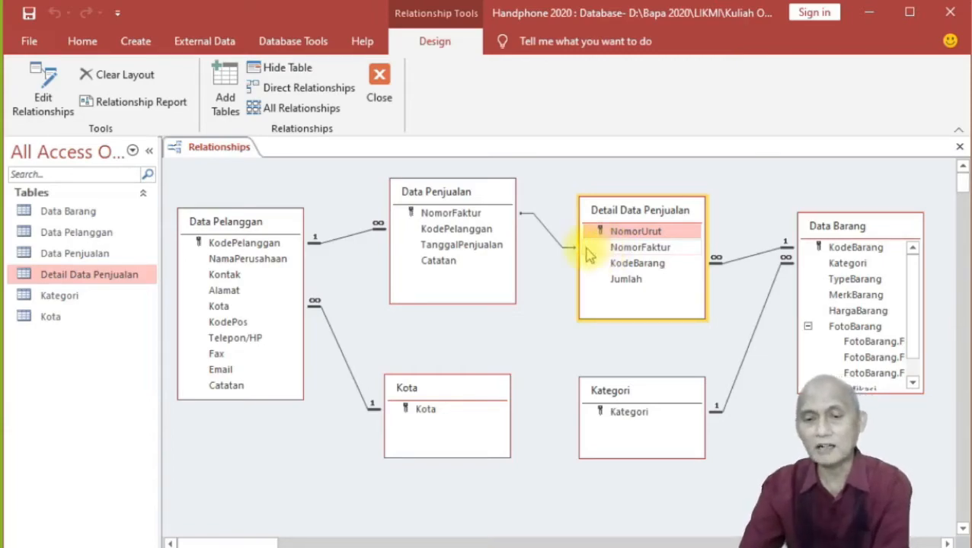
Enforce referential integrity on the NomorFaktur relationship between Data Penjualan and Detail Data Penjualan.
{"action": "left_click", "coordinate": [542, 227]}
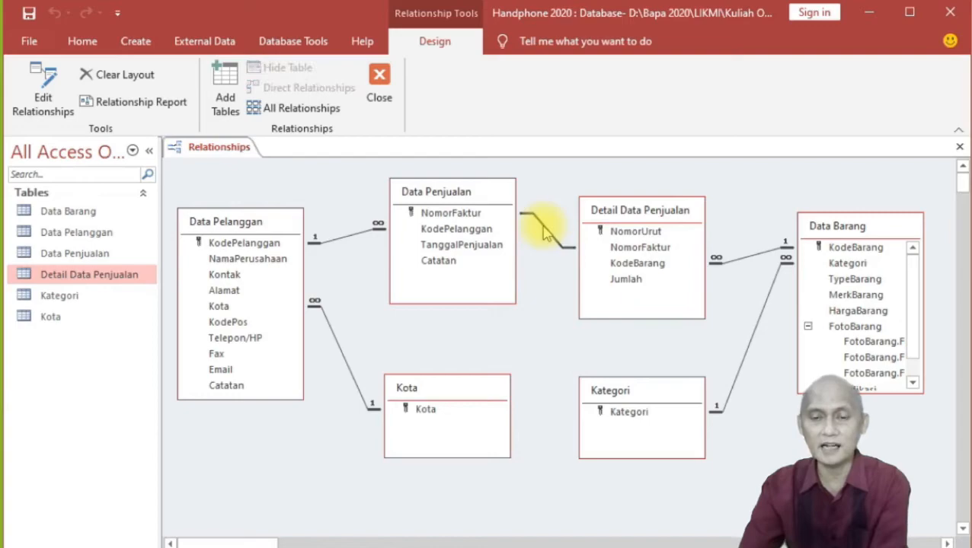
{"action": "double_click", "coordinate": [543, 227]}
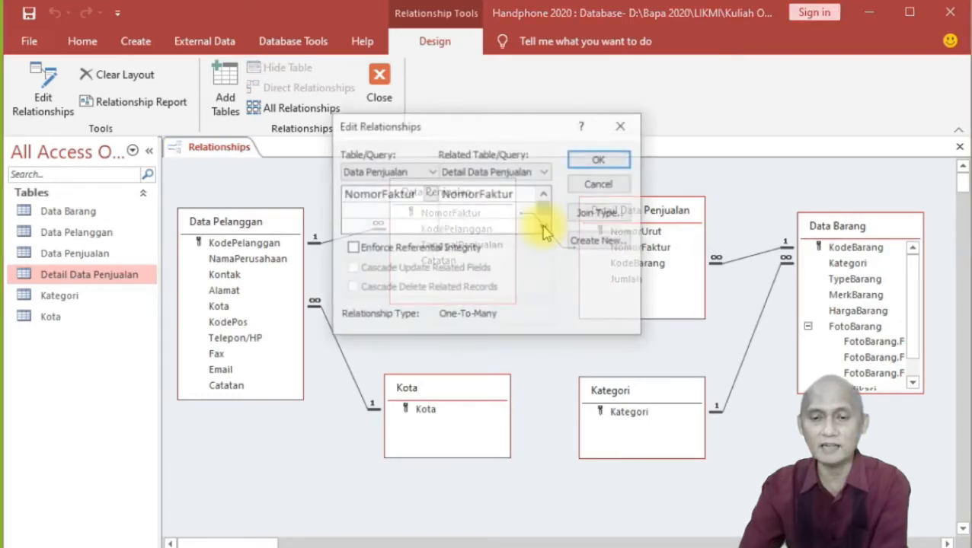
{"action": "left_click", "coordinate": [377, 248]}
{"action": "left_click", "coordinate": [598, 158]}
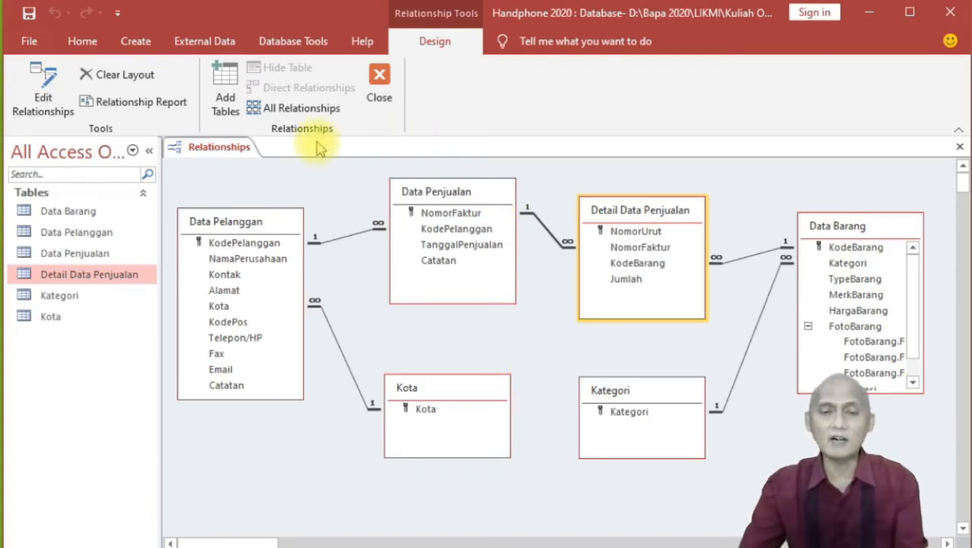
Save the relationships layout and close it.
{"action": "left_click", "coordinate": [29, 15]}
{"action": "left_click", "coordinate": [378, 82]}
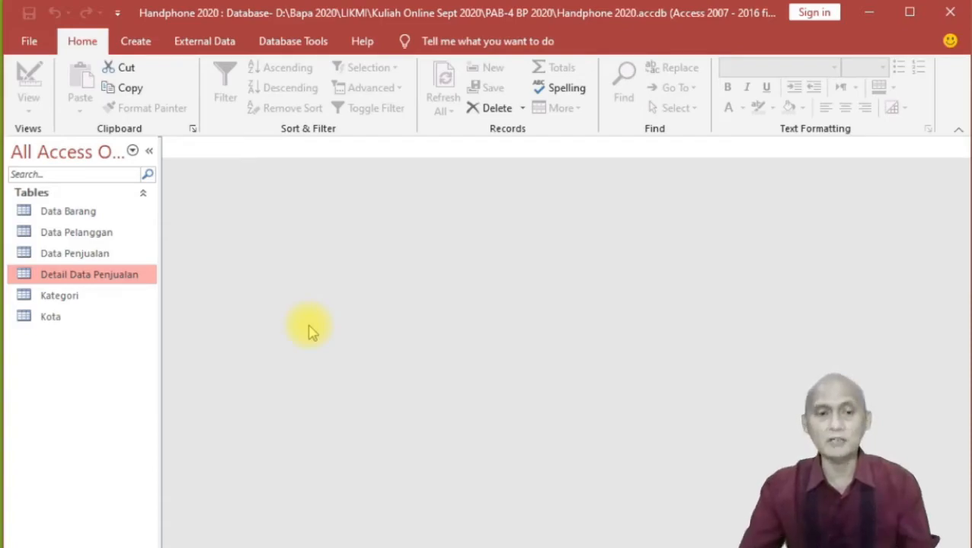
Open the Data Barang table and inspect the linked sales records under B-1001, B-1004 and B-1005, collapsing them again.
{"action": "left_click", "coordinate": [78, 213]}
{"action": "double_click", "coordinate": [79, 214]}
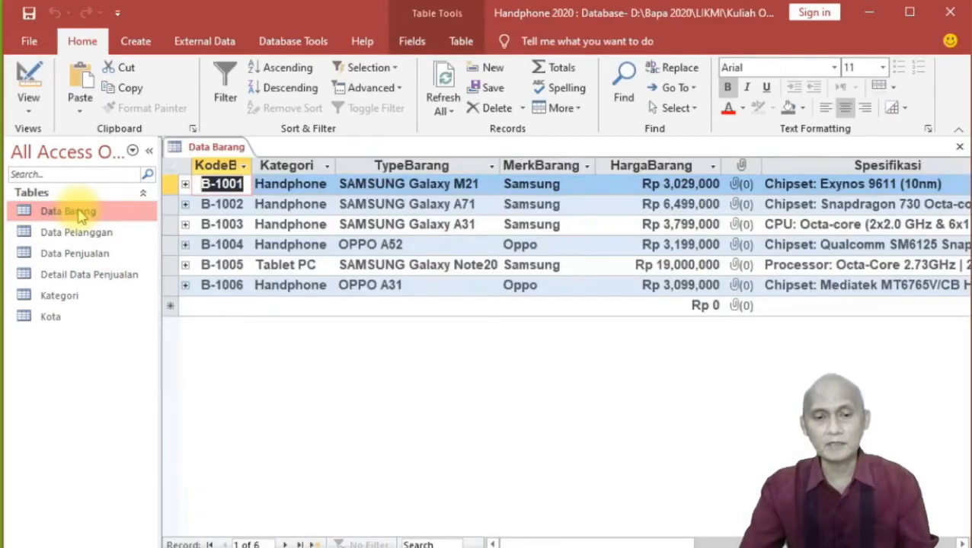
{"action": "left_click", "coordinate": [185, 184]}
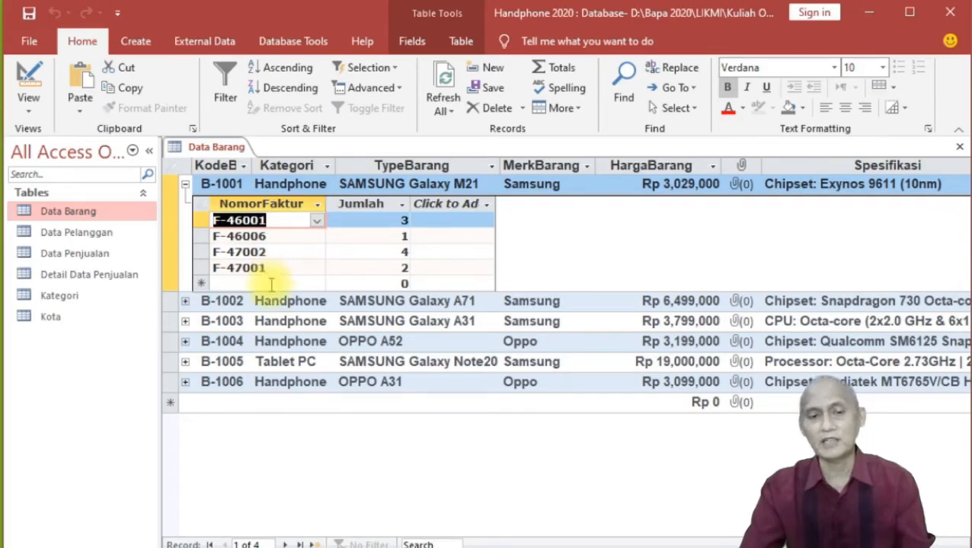
{"action": "left_click", "coordinate": [185, 342]}
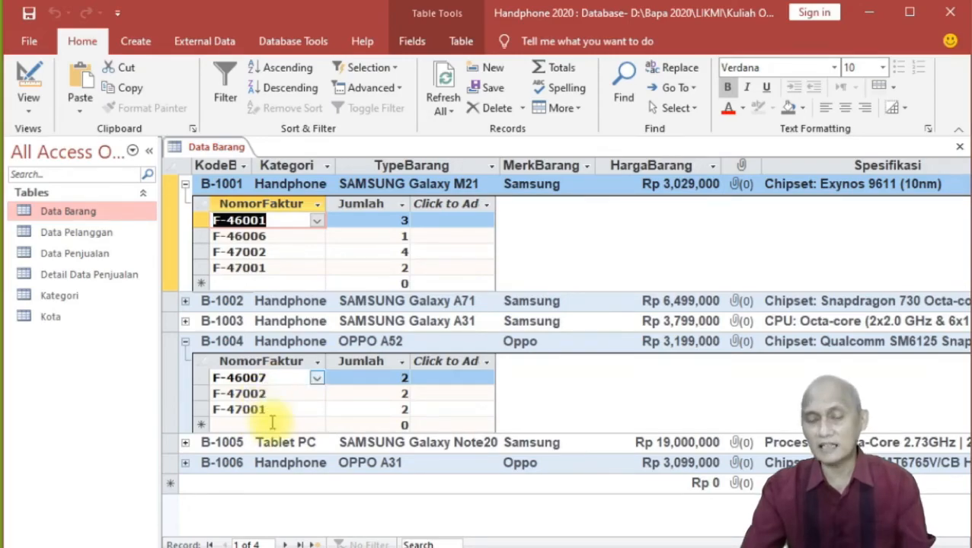
{"action": "left_click", "coordinate": [185, 443]}
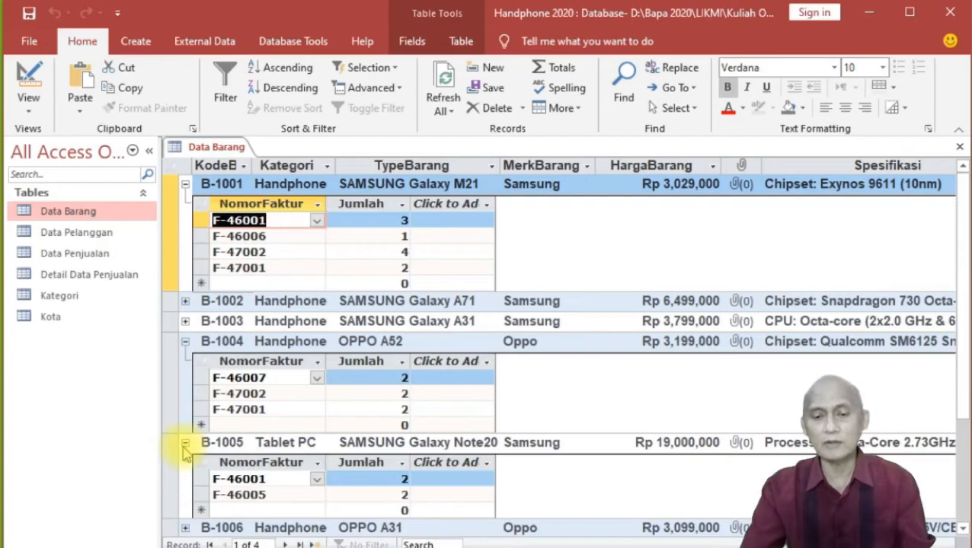
{"action": "left_click", "coordinate": [185, 185]}
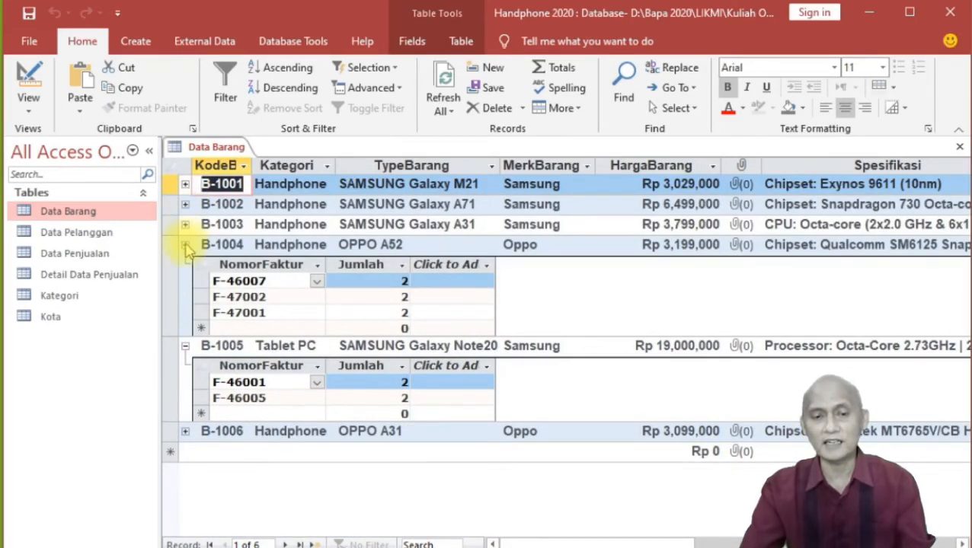
{"action": "left_click", "coordinate": [185, 245]}
{"action": "left_click", "coordinate": [185, 265]}
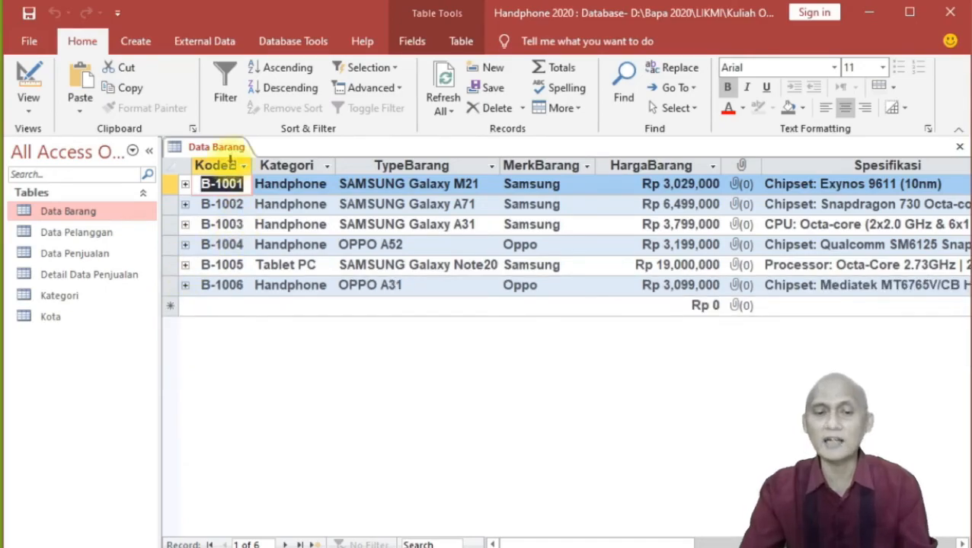
View Data Pelanggan, and open Data Penjualan to inspect the linked item details under invoices F-46001, F-46004 and F-46008.
{"action": "left_click", "coordinate": [98, 232]}
{"action": "double_click", "coordinate": [98, 232]}
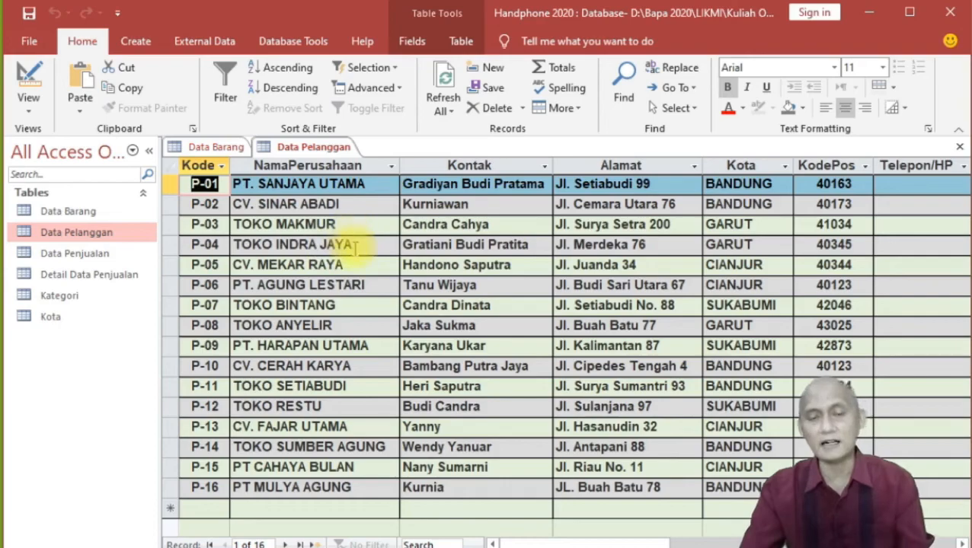
{"action": "double_click", "coordinate": [90, 257]}
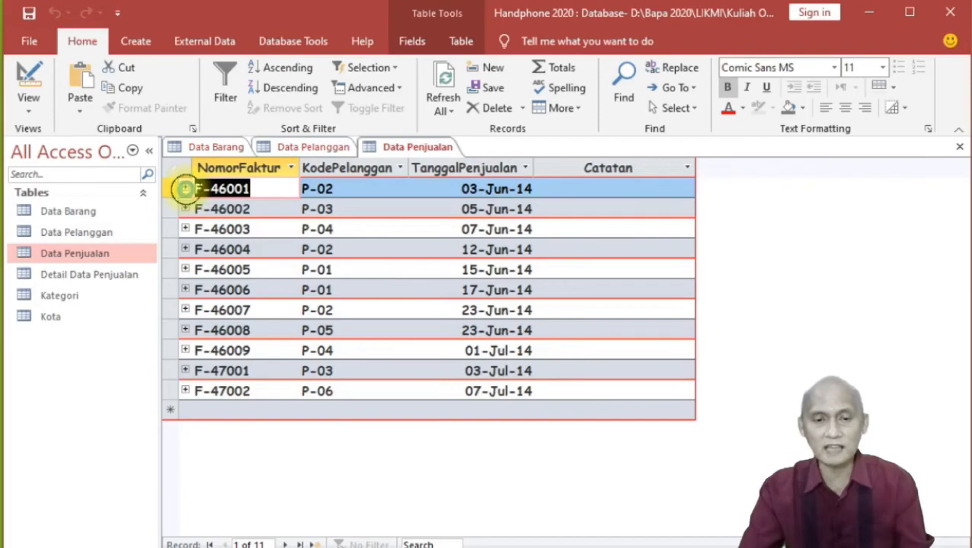
{"action": "left_click", "coordinate": [185, 188]}
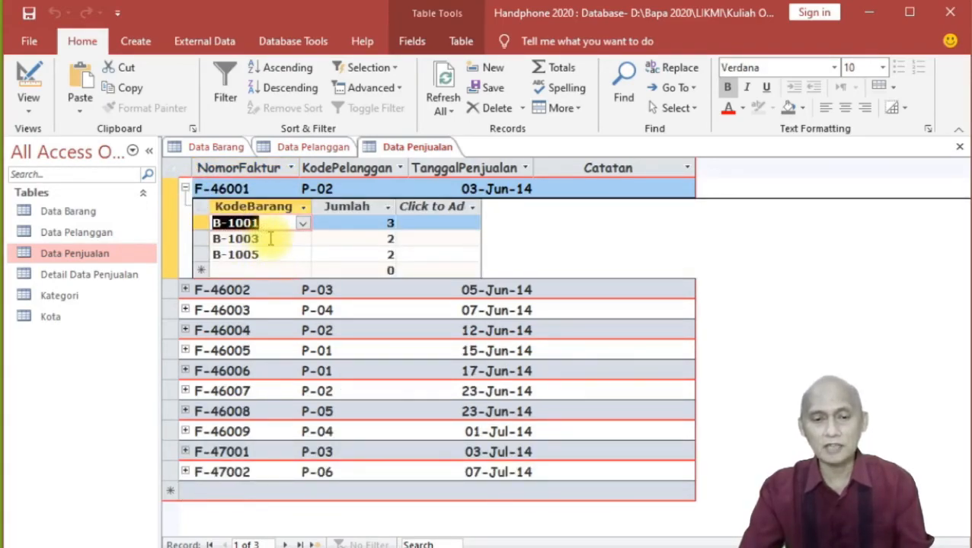
{"action": "left_click", "coordinate": [185, 330]}
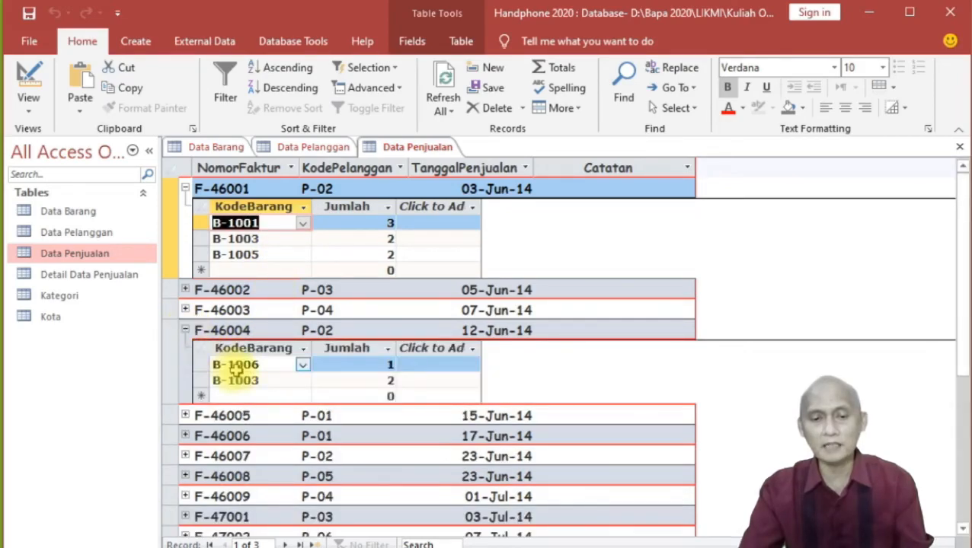
{"action": "left_click", "coordinate": [185, 476]}
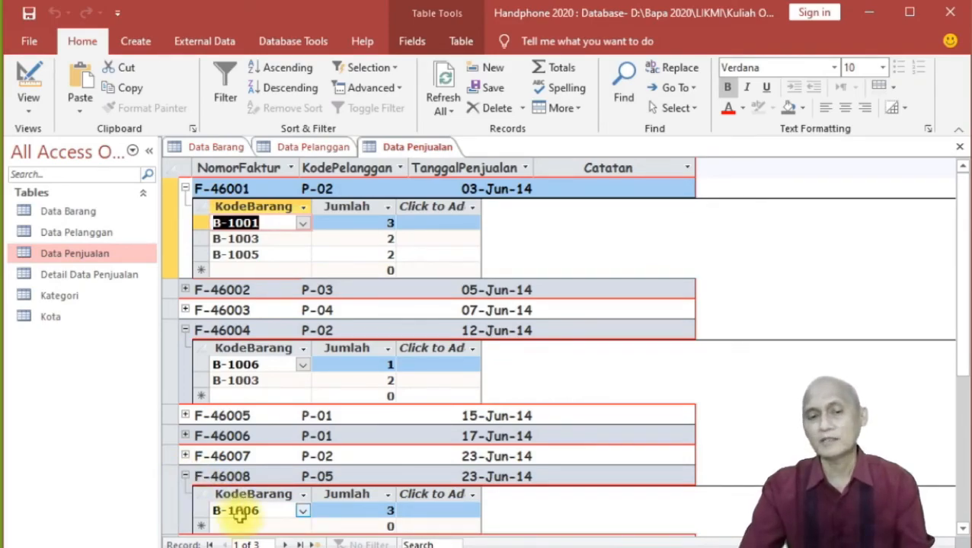
View Detail Data Penjualan, and open Kategori to inspect the linked items under Handphone and Tablet PC.
{"action": "double_click", "coordinate": [112, 275]}
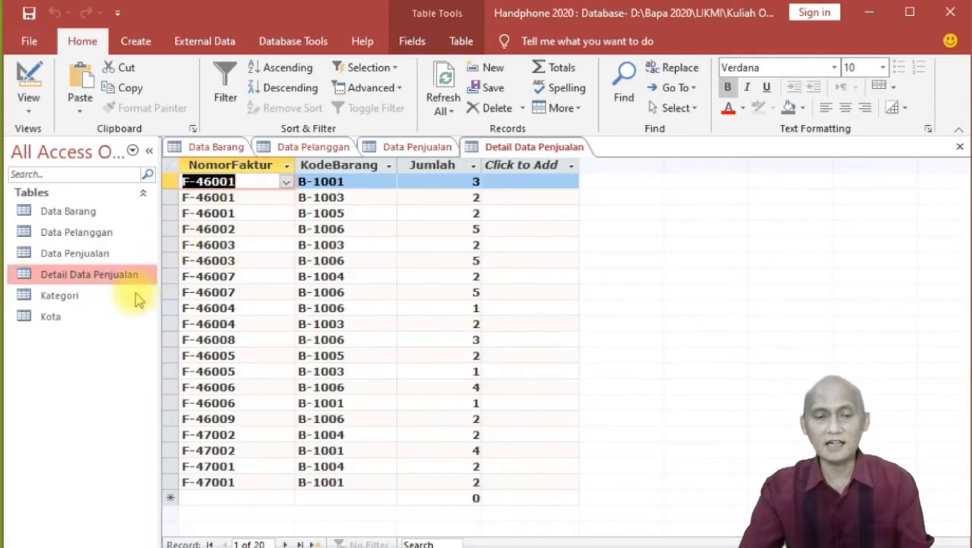
{"action": "double_click", "coordinate": [69, 297]}
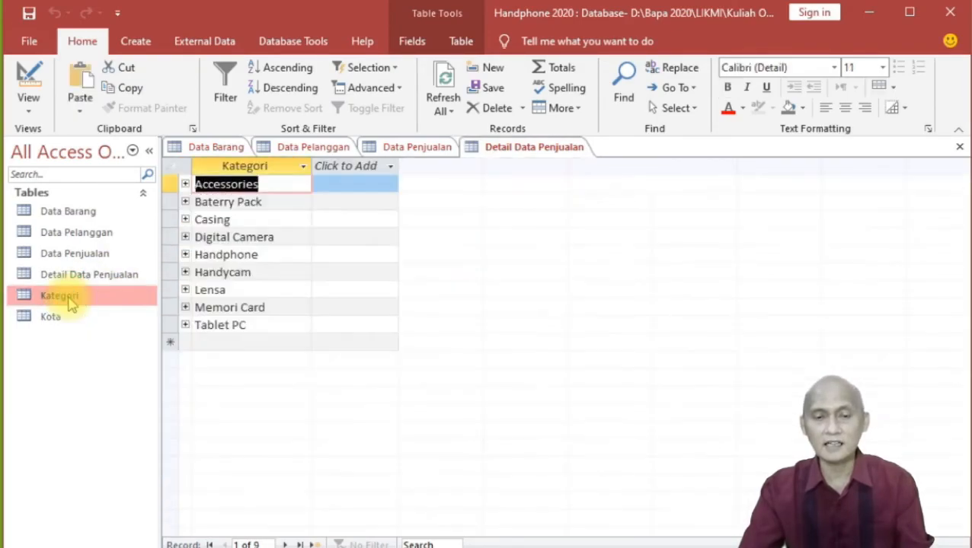
{"action": "left_click", "coordinate": [185, 255]}
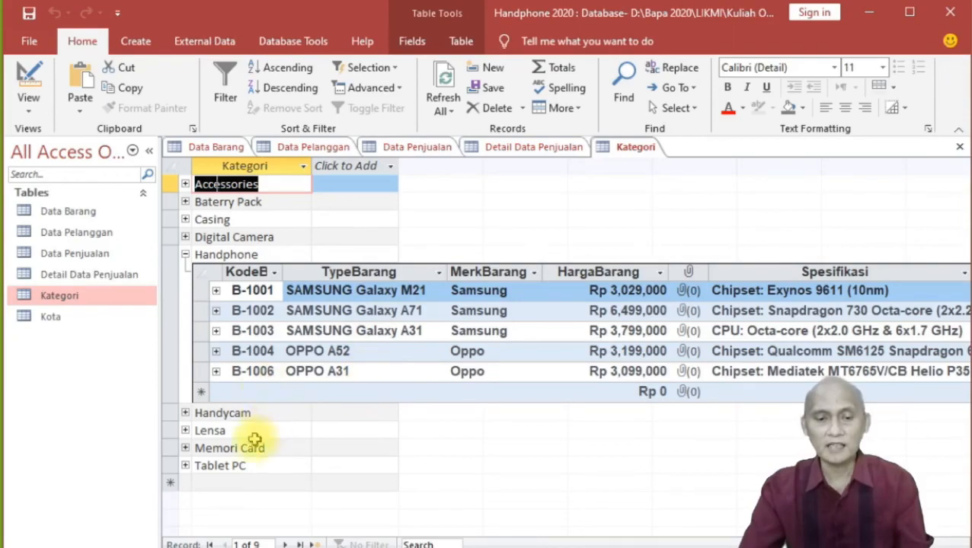
{"action": "left_click", "coordinate": [185, 466]}
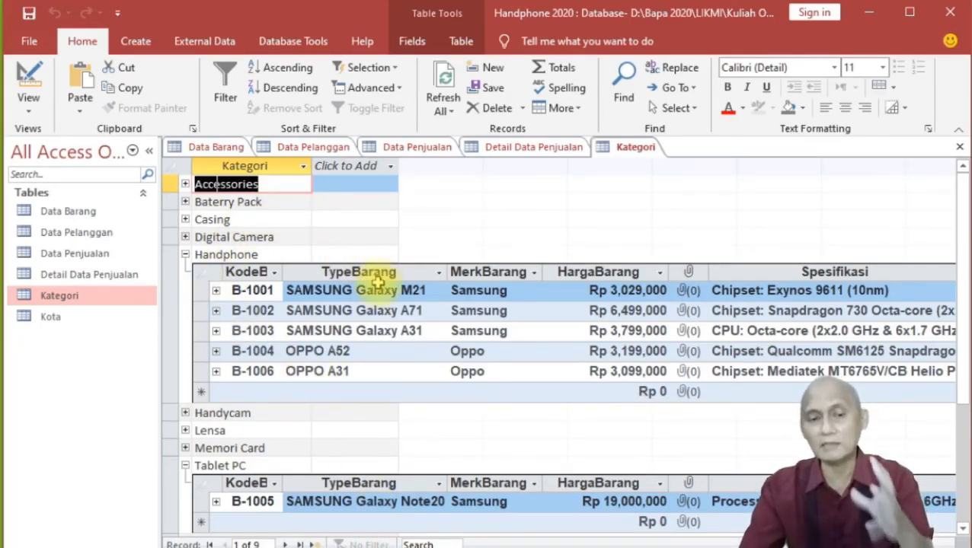
Open the Kota table and examine the linked customer records under Bandung, Bekasi, Bogor, Ciamis and Cianjur.
{"action": "double_click", "coordinate": [50, 315]}
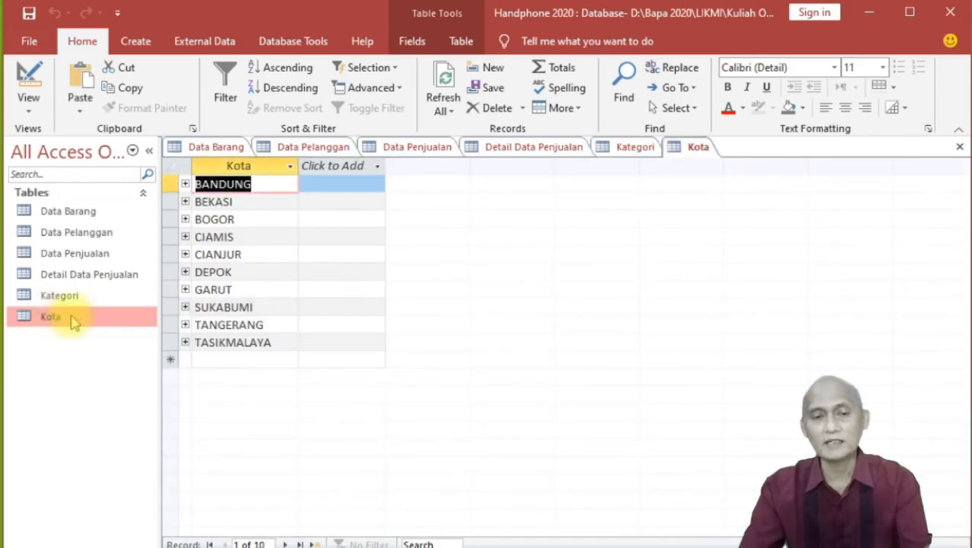
{"action": "left_click", "coordinate": [185, 184]}
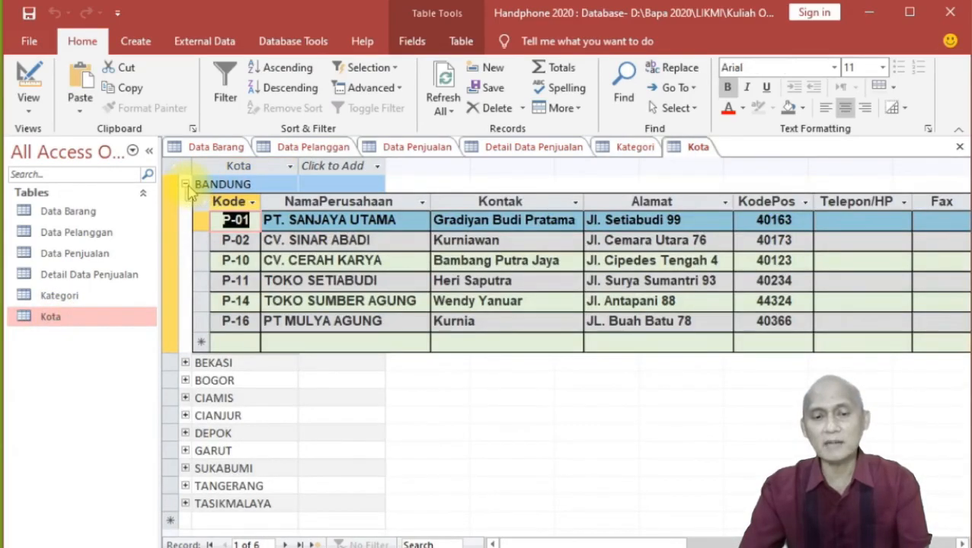
{"action": "left_click", "coordinate": [185, 380]}
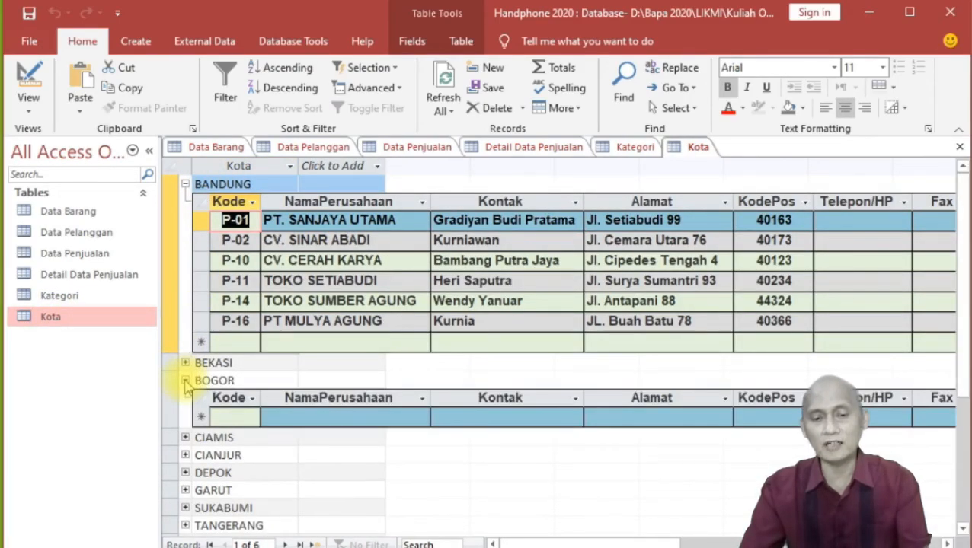
{"action": "left_click", "coordinate": [184, 362]}
{"action": "left_click", "coordinate": [185, 362]}
{"action": "left_click", "coordinate": [185, 380]}
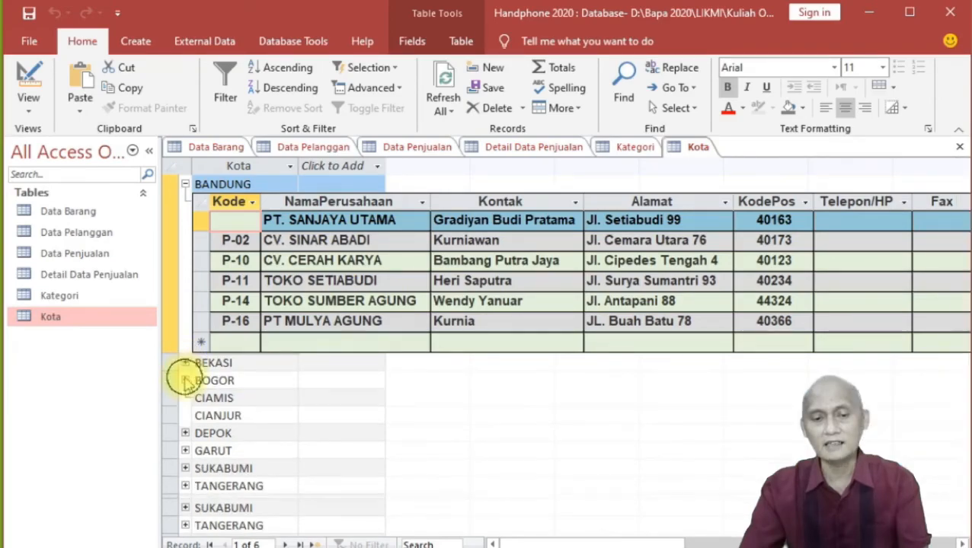
{"action": "left_click", "coordinate": [185, 398]}
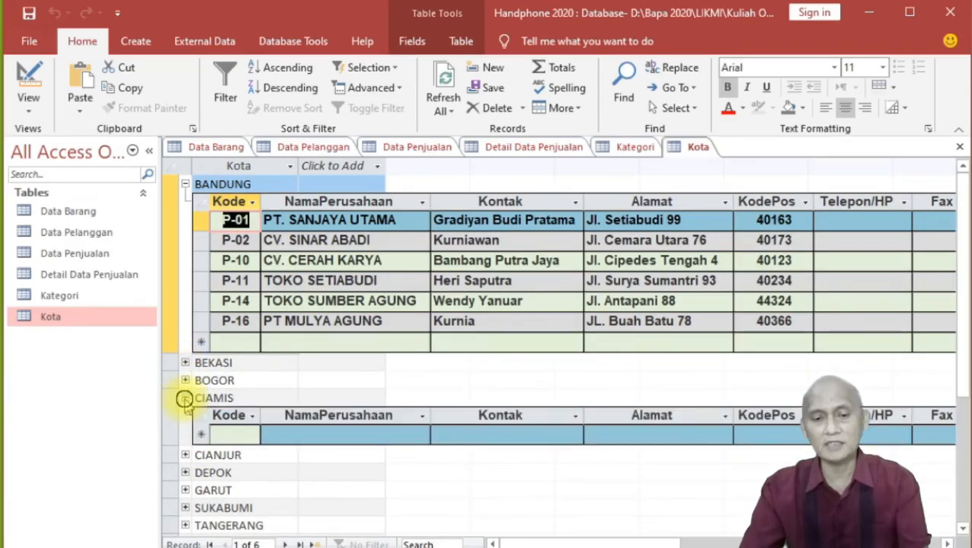
{"action": "left_click", "coordinate": [185, 397]}
{"action": "left_click", "coordinate": [185, 415]}
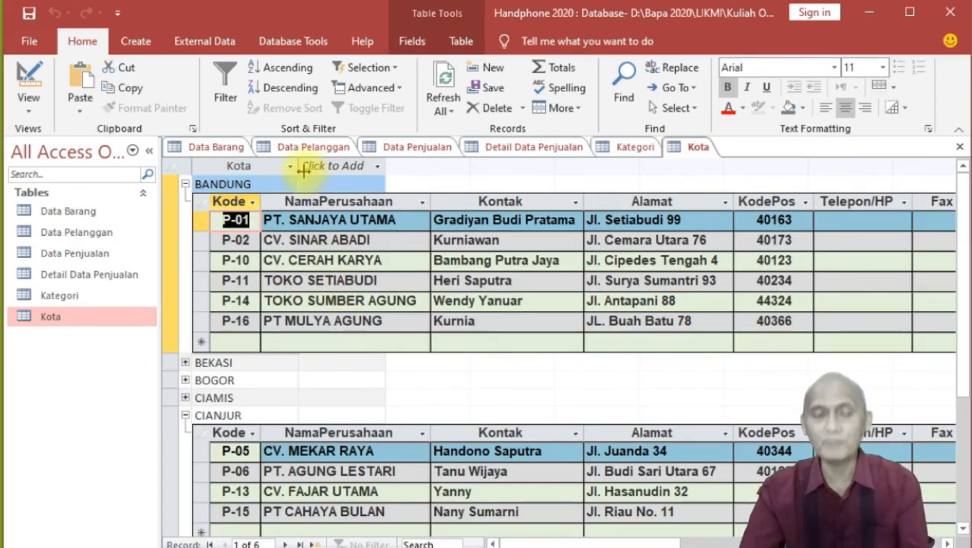
Close the Kota table and all the other open tables.
{"action": "left_click", "coordinate": [959, 148]}
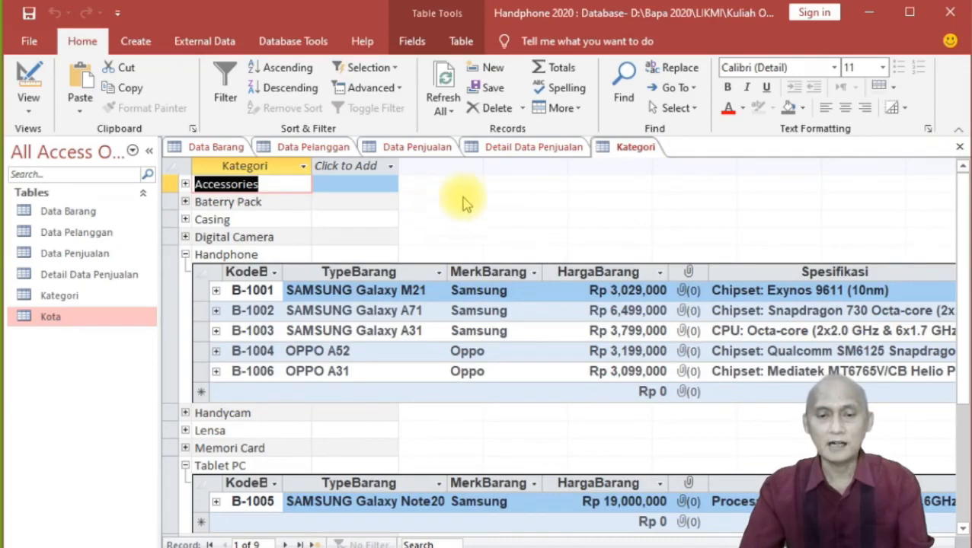
{"action": "right_click", "coordinate": [624, 147]}
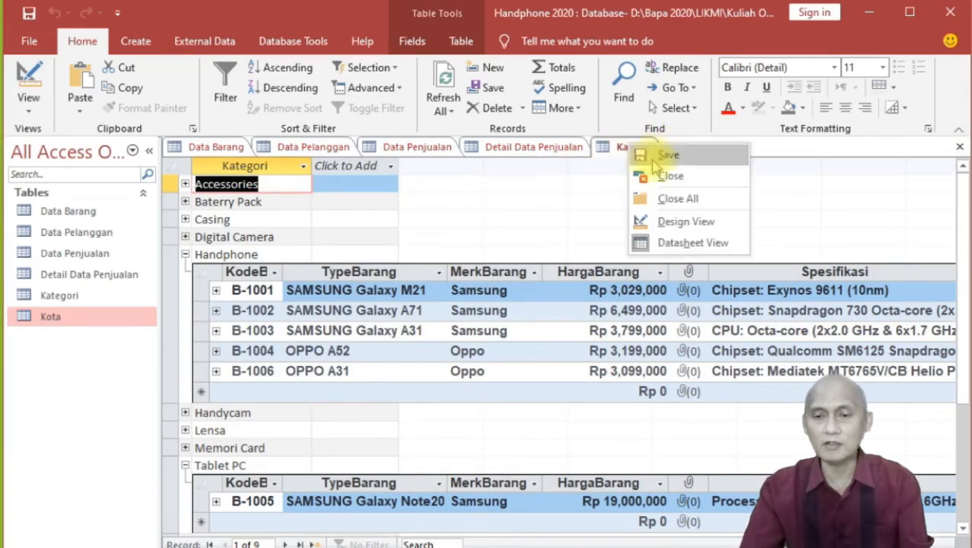
{"action": "left_click", "coordinate": [670, 199]}
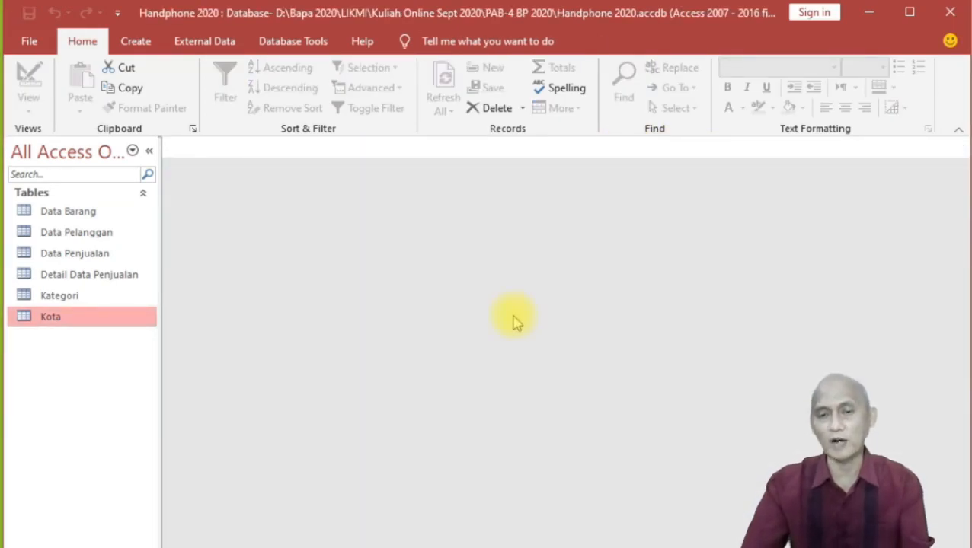